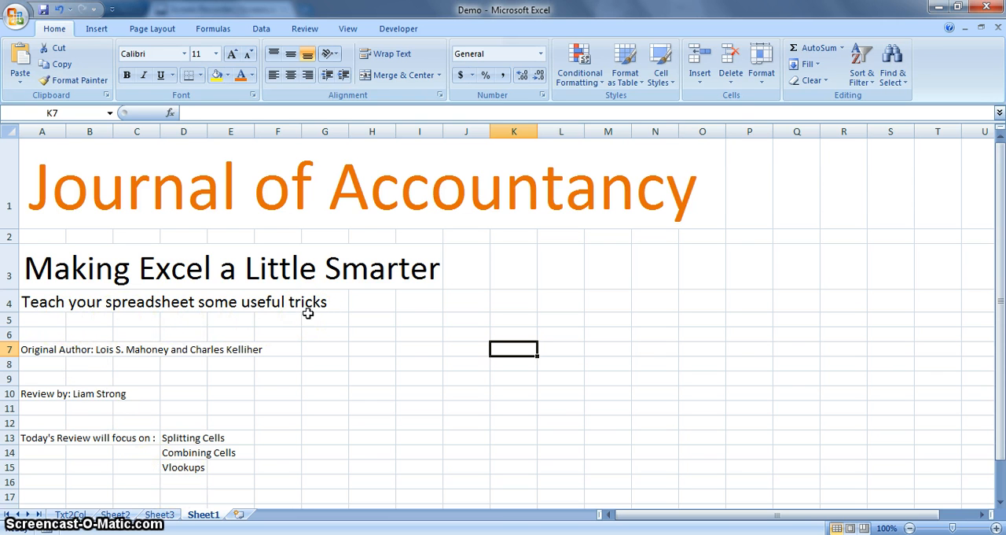
# - Open the Txt2Col sheet and start a delimited Text to Columns conversion of the full names in A3:A7
pyautogui.click(71, 514)
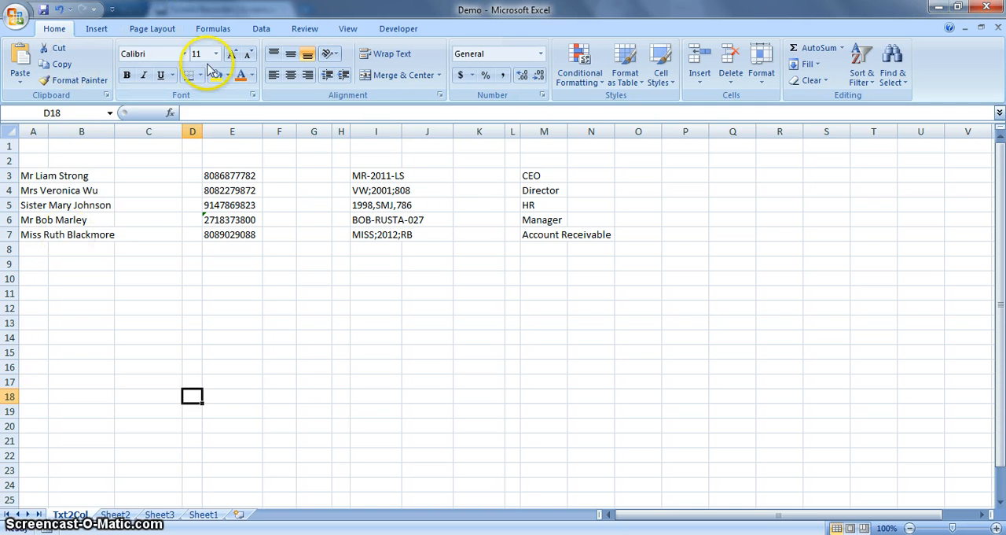
pyautogui.click(273, 28)
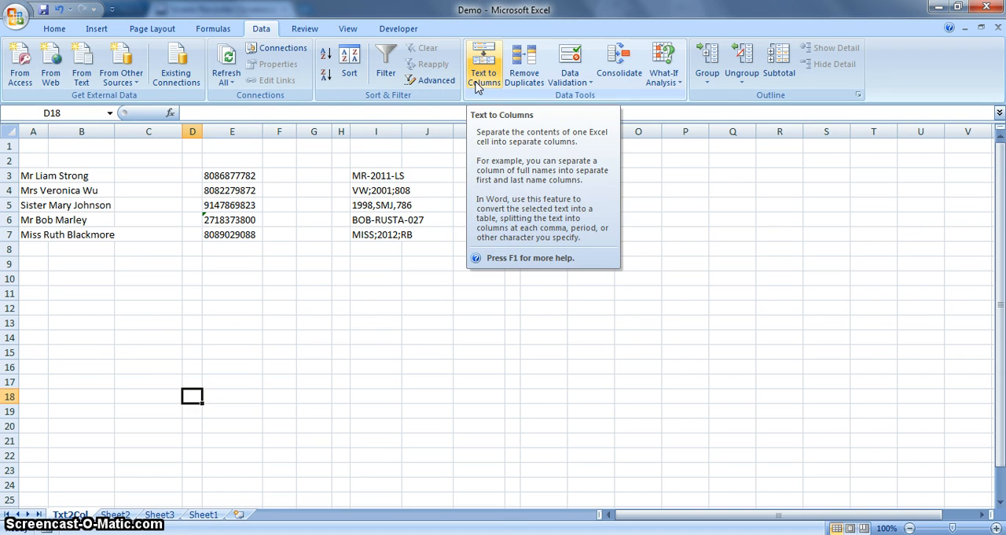
pyautogui.click(58, 279)
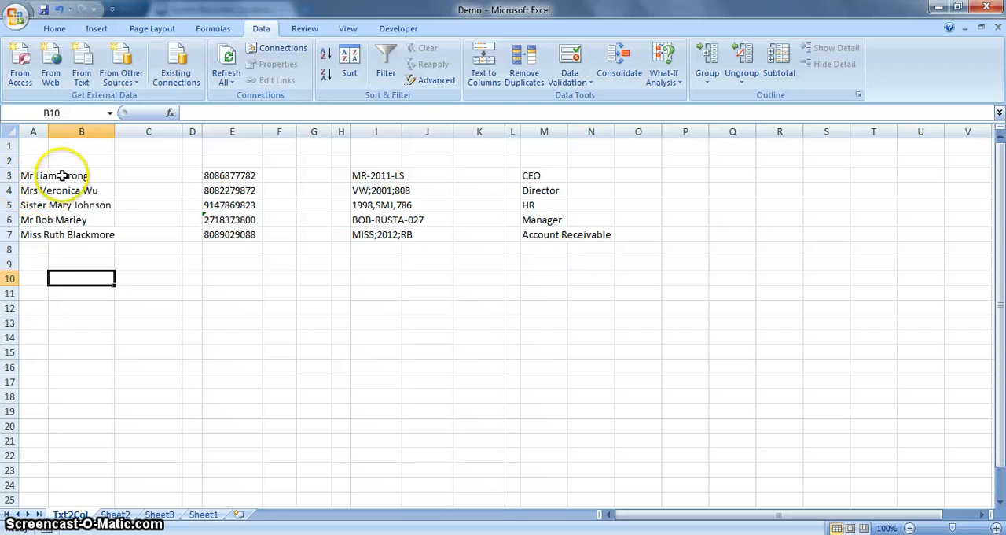
pyautogui.moveTo(32, 176); pyautogui.dragTo(33, 235)
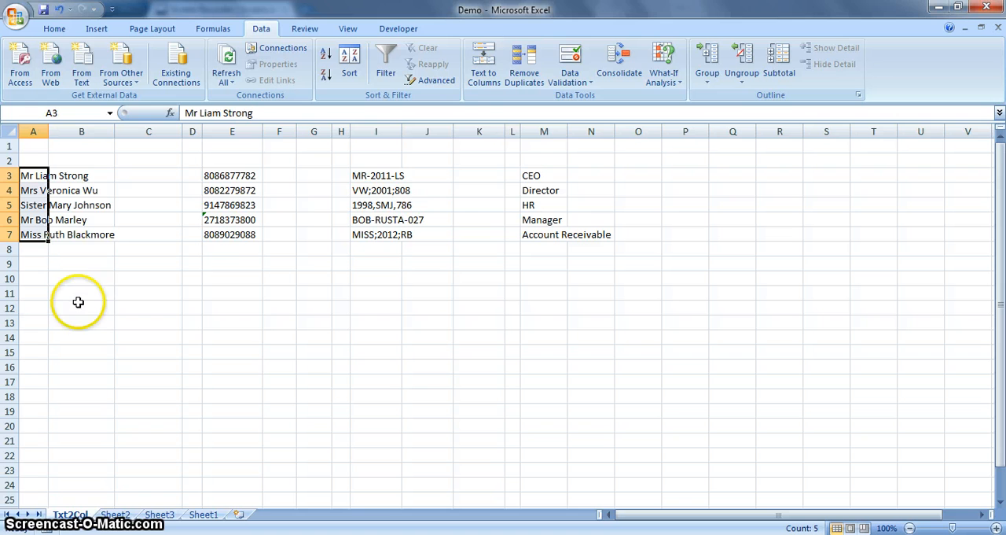
pyautogui.click(486, 78)
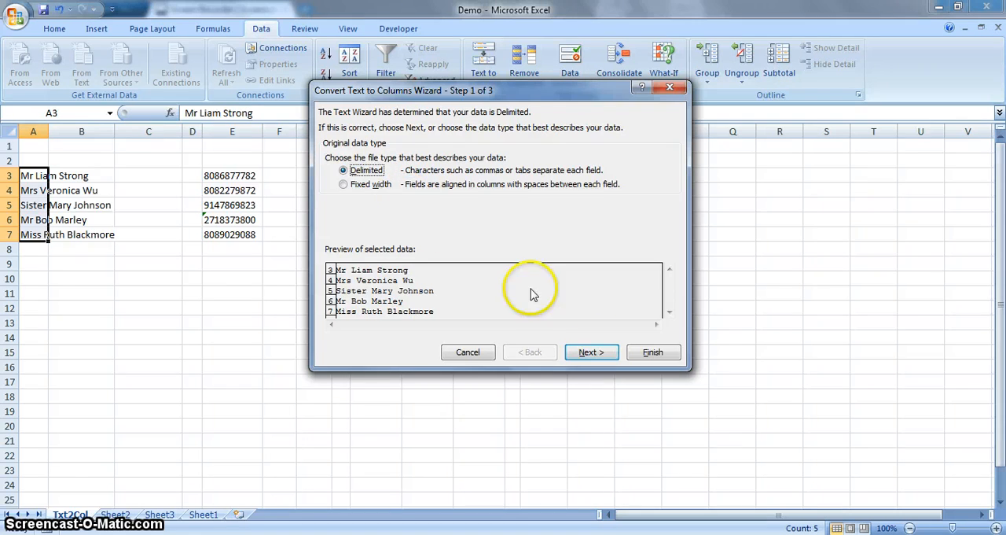
pyautogui.click(591, 351)
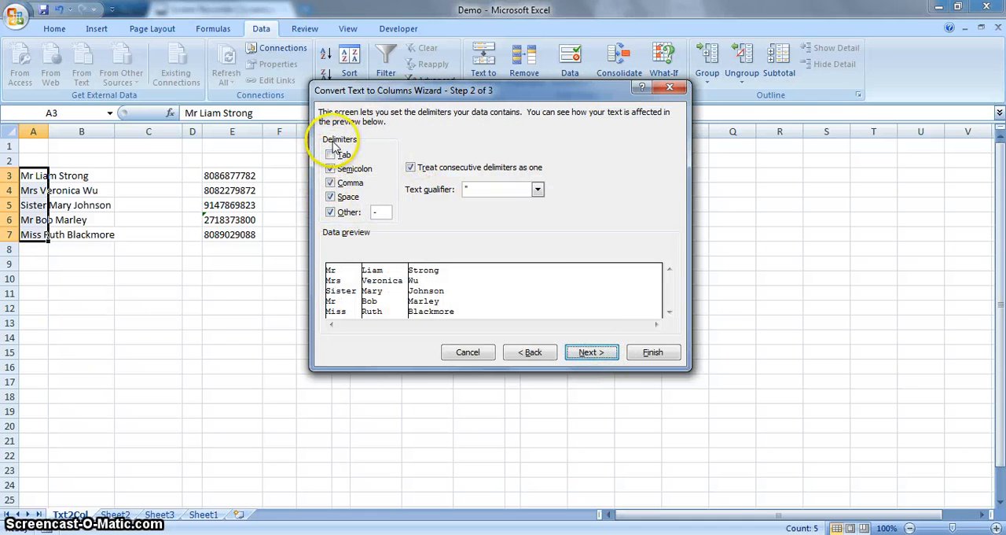
# - Make Space the only delimiter and finish splitting the names into title, first name and last name columns
pyautogui.click(332, 169)
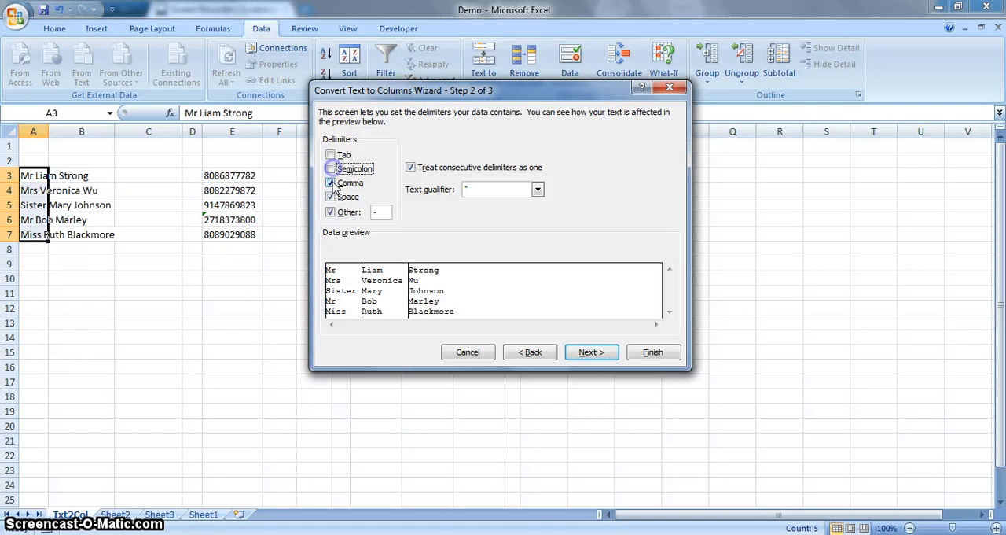
pyautogui.click(332, 183)
pyautogui.click(332, 196)
pyautogui.click(331, 211)
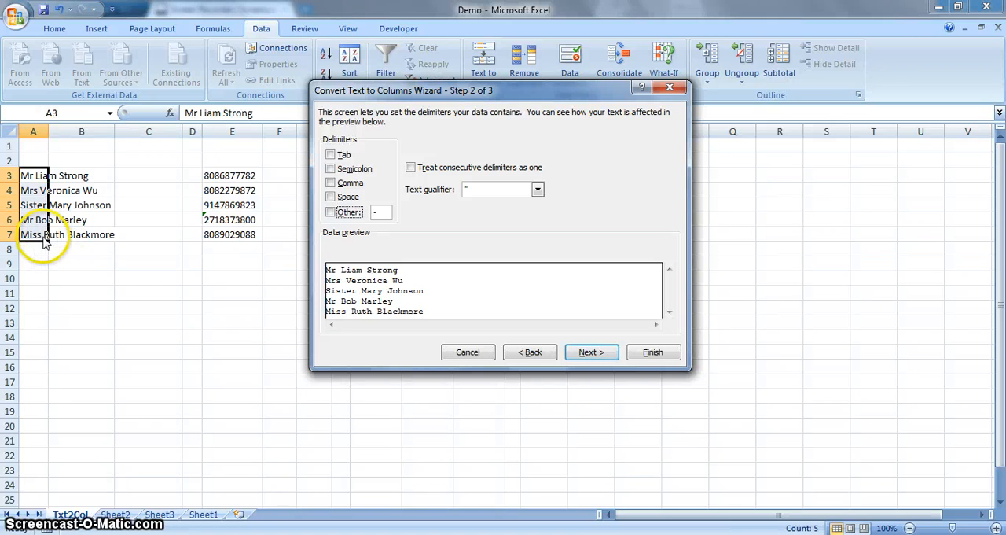
pyautogui.click(330, 198)
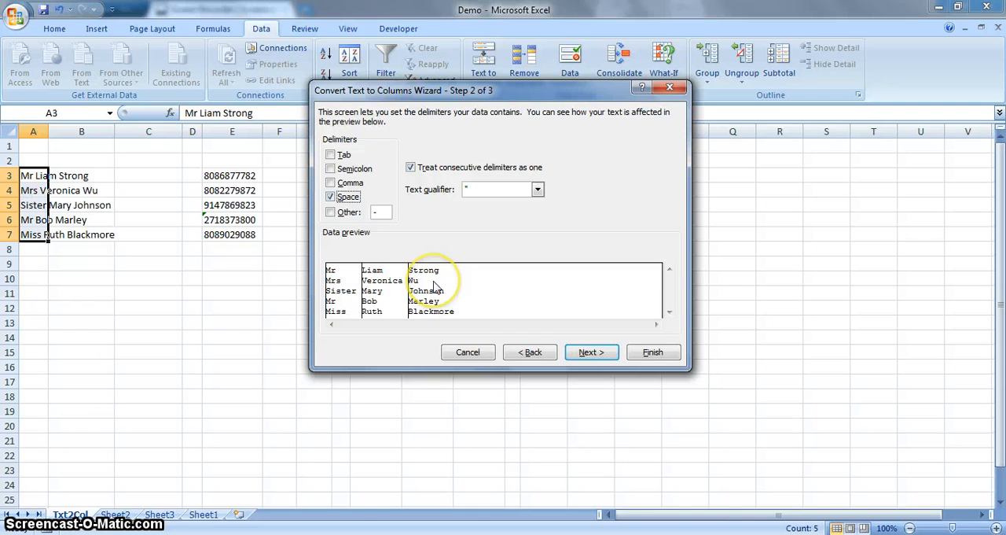
pyautogui.click(653, 352)
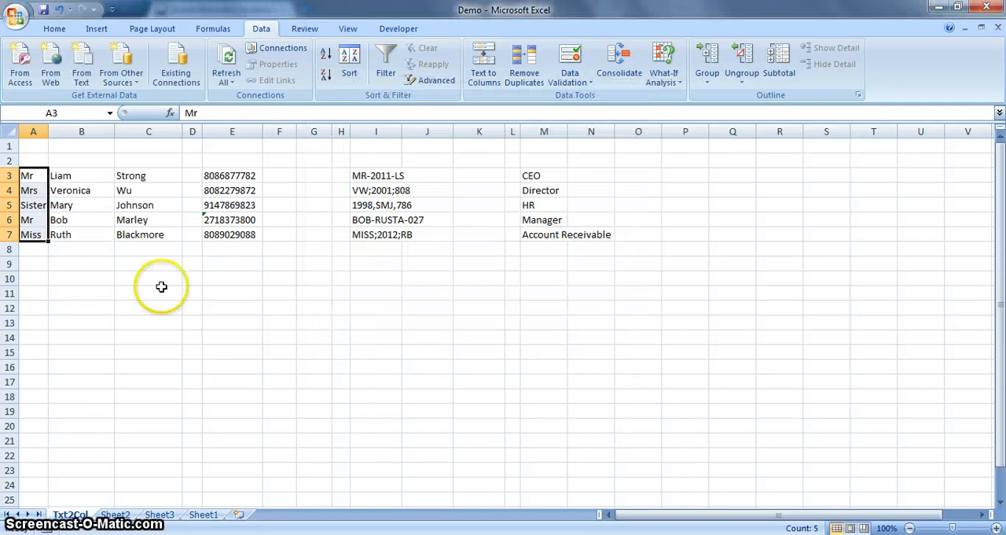
pyautogui.click(161, 286)
# - Enter the header "First Name" in cell B2, above the first names
pyautogui.click(61, 161)
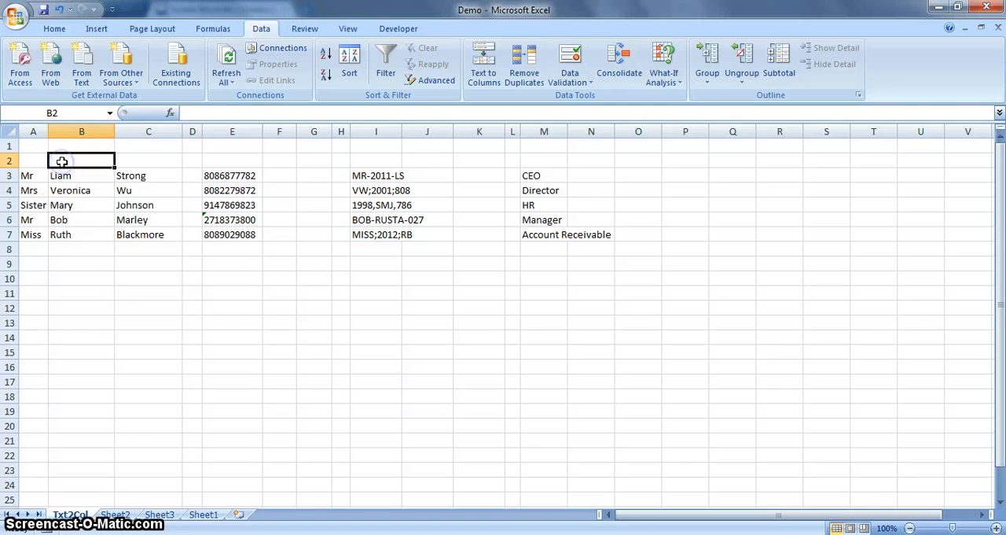
pyautogui.write('First')
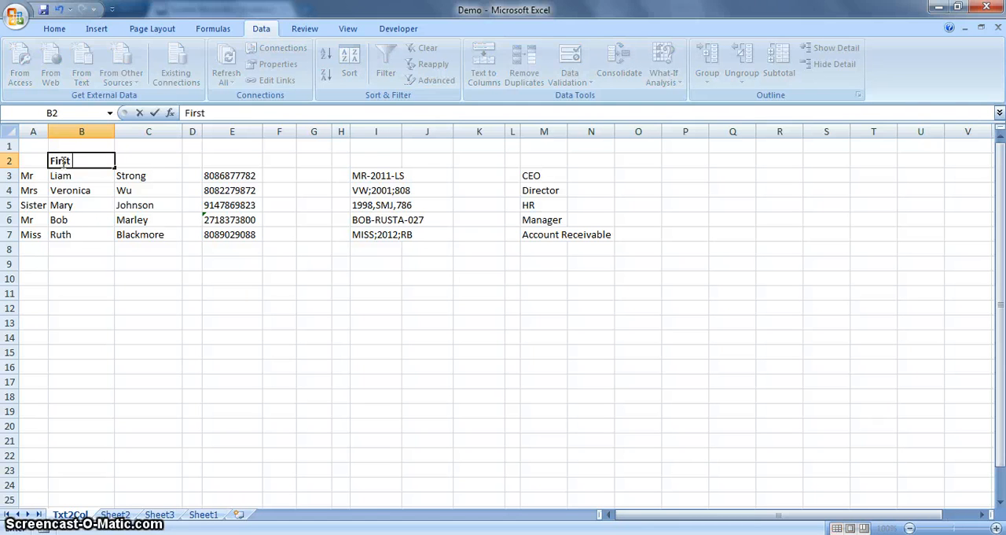
pyautogui.write(' Nmae')
pyautogui.press('Tab')
pyautogui.click(63, 161)
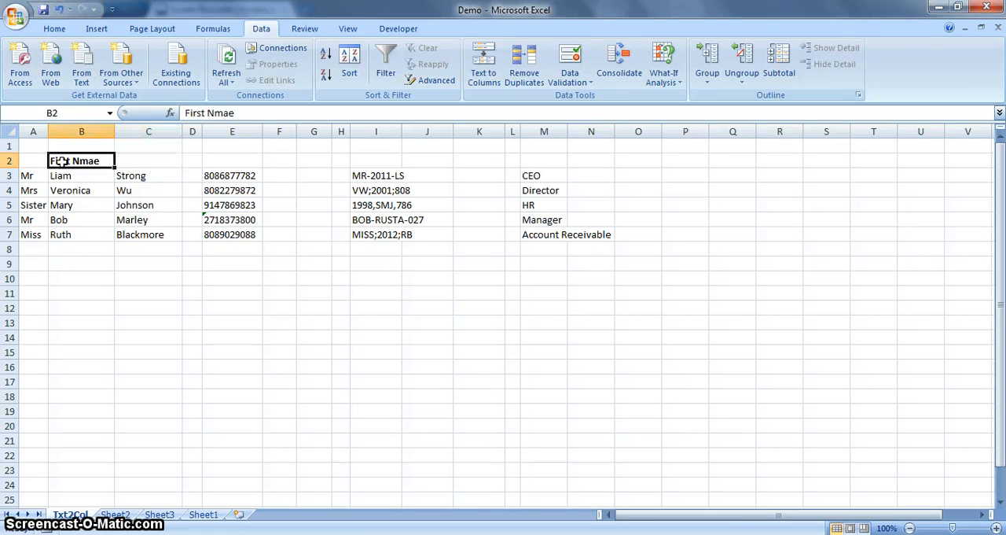
pyautogui.click(239, 112)
pyautogui.press('BackSpace')
pyautogui.press('BackSpace')
pyautogui.press('BackSpace')
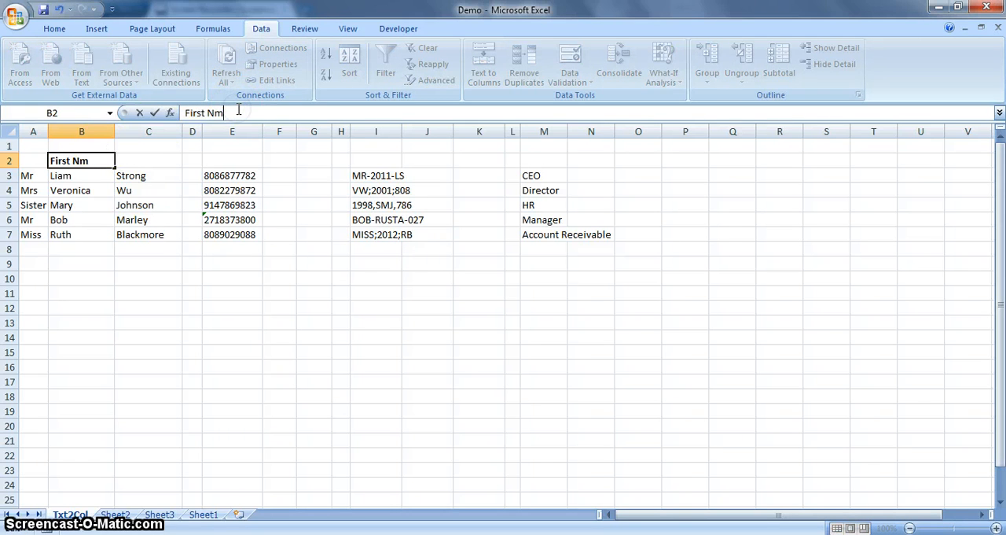
pyautogui.write('ame')
pyautogui.press('Return')
# - Enter the header "Last Name" in cell C2, above the surnames
pyautogui.press('Up')
pyautogui.press('Right')
pyautogui.write('L')
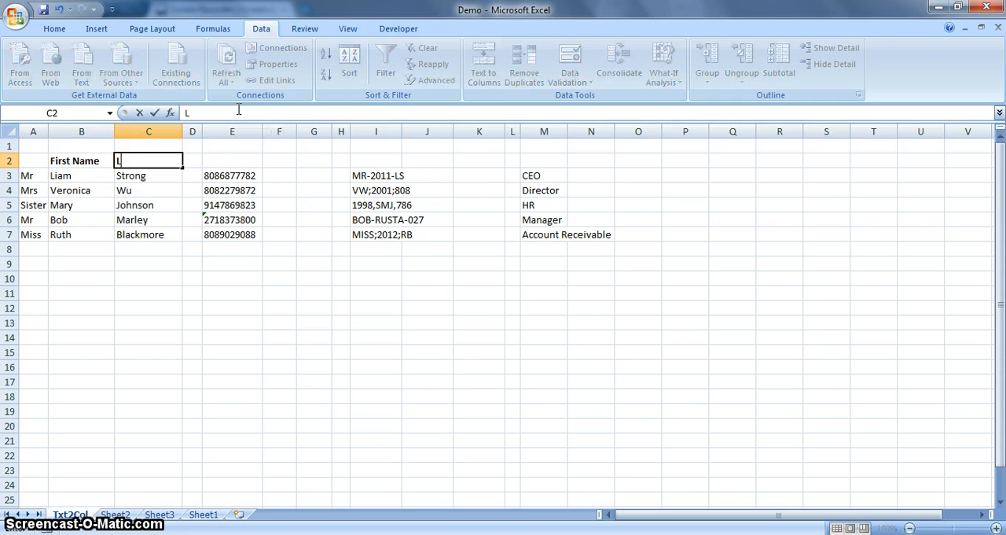
pyautogui.write('ast Name')
pyautogui.press('Left')
pyautogui.press('Left')
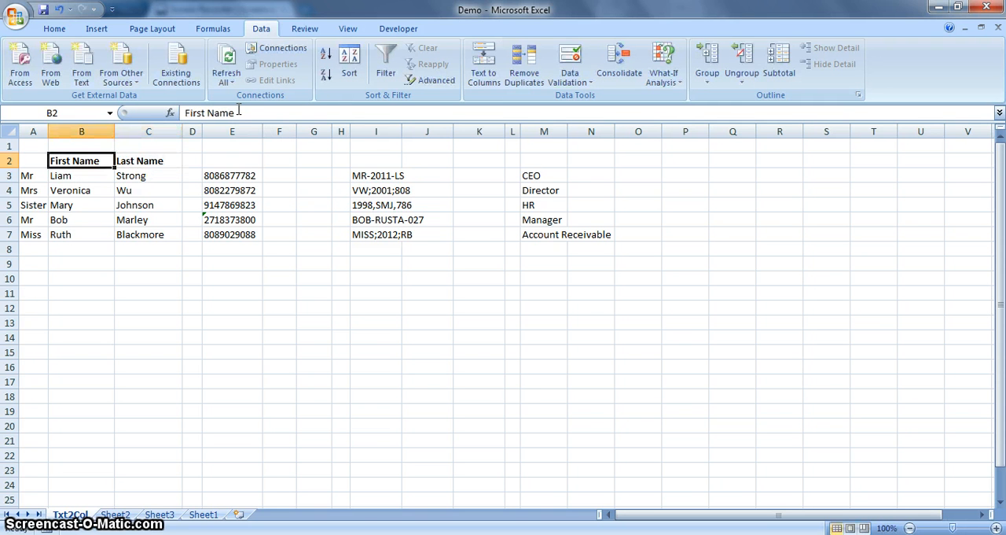
# - Enter the header "Prf" in cell A2, above the titles
pyautogui.write('P')
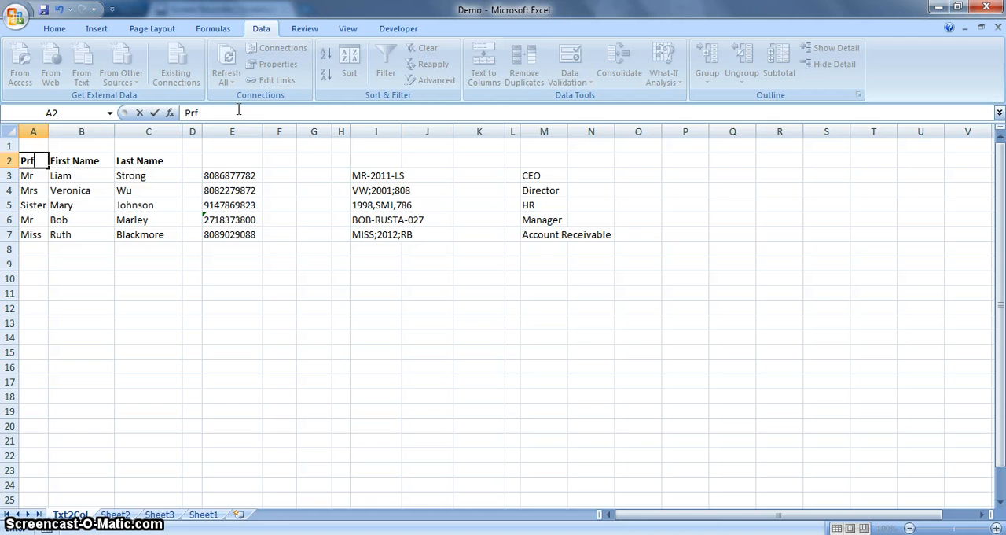
pyautogui.write('rf')
pyautogui.click(252, 320)
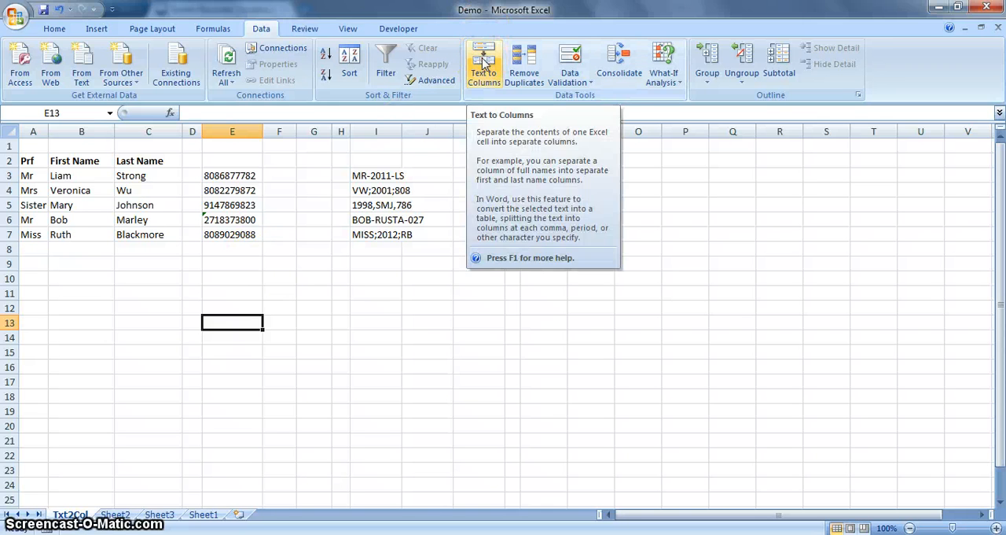
# - Split the phone numbers in E3:E7 by fixed width, with breaks after the third and sixth digits, and narrow column E
pyautogui.moveTo(227, 175); pyautogui.dragTo(225, 234)
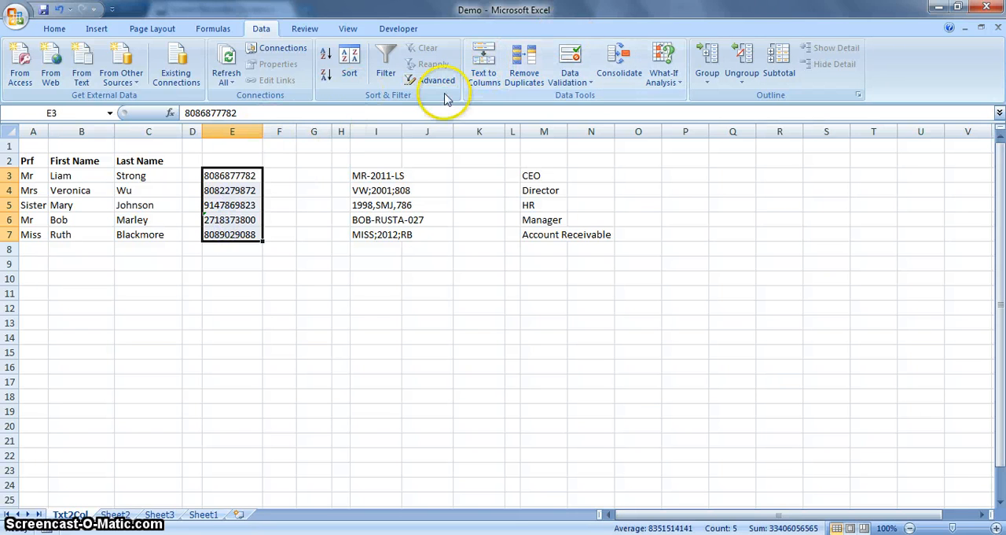
pyautogui.click(484, 73)
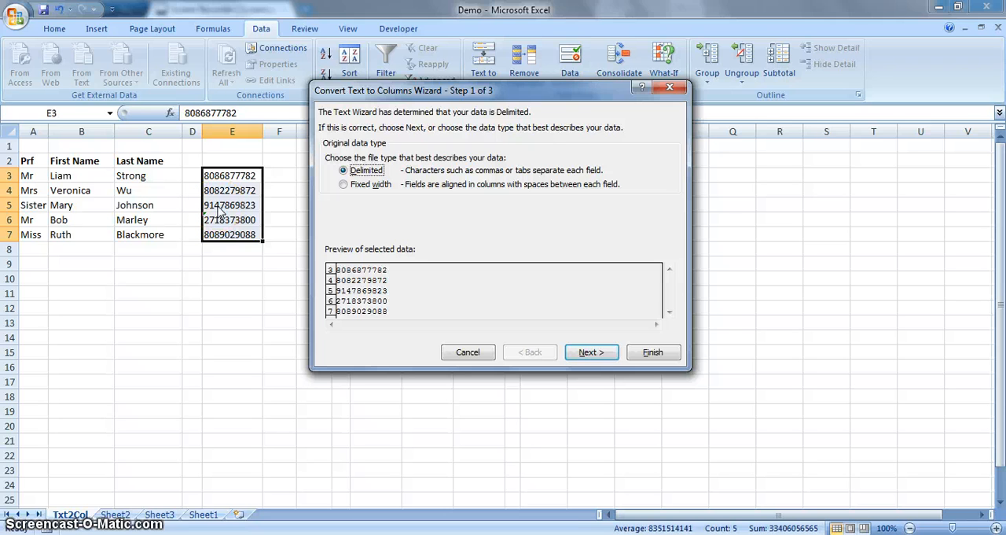
pyautogui.click(344, 185)
pyautogui.click(590, 352)
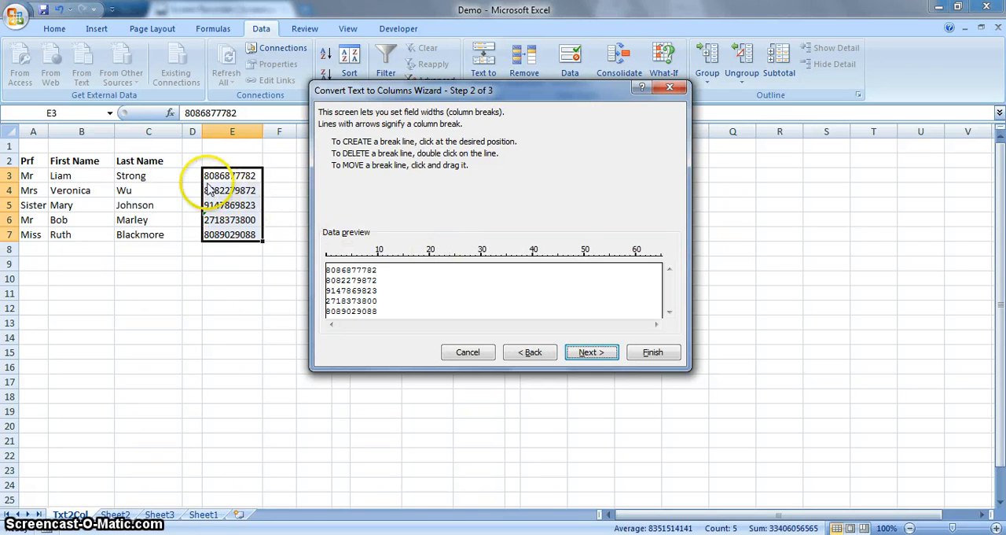
pyautogui.click(342, 277)
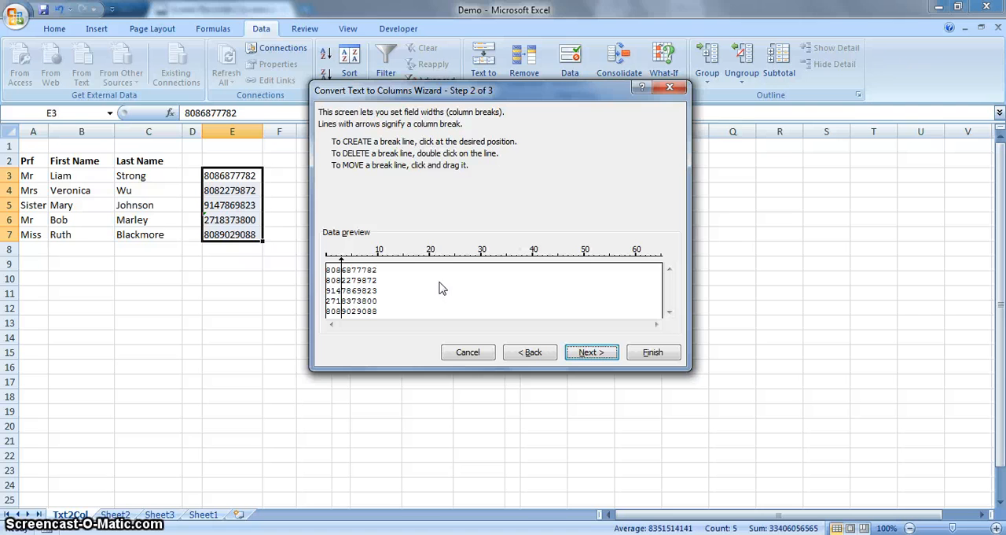
pyautogui.click(358, 273)
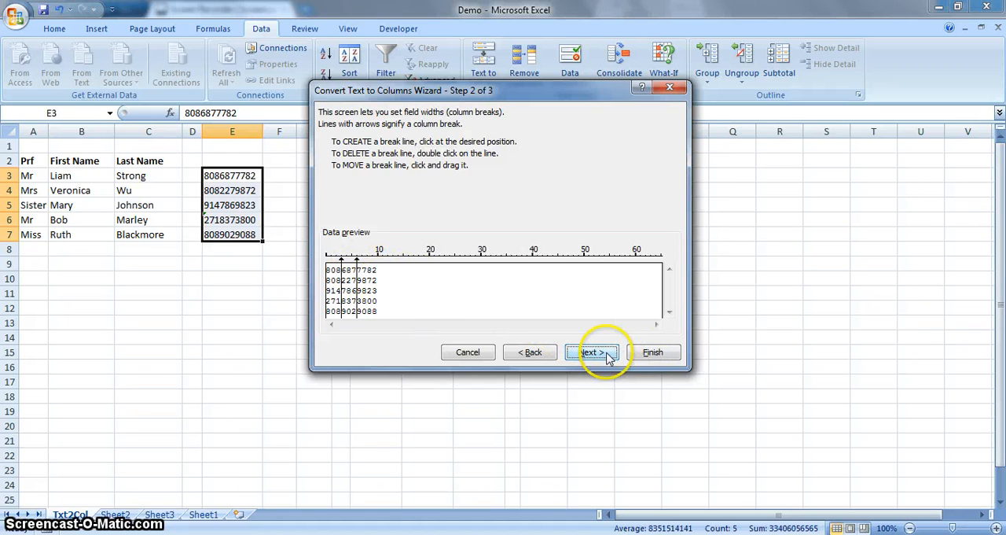
pyautogui.click(652, 351)
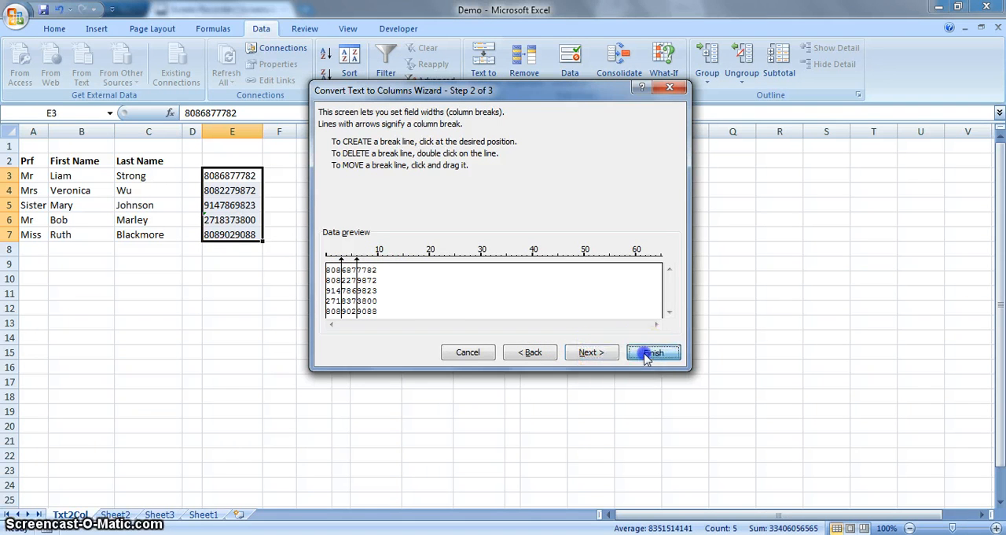
pyautogui.moveTo(263, 131); pyautogui.dragTo(233, 132)
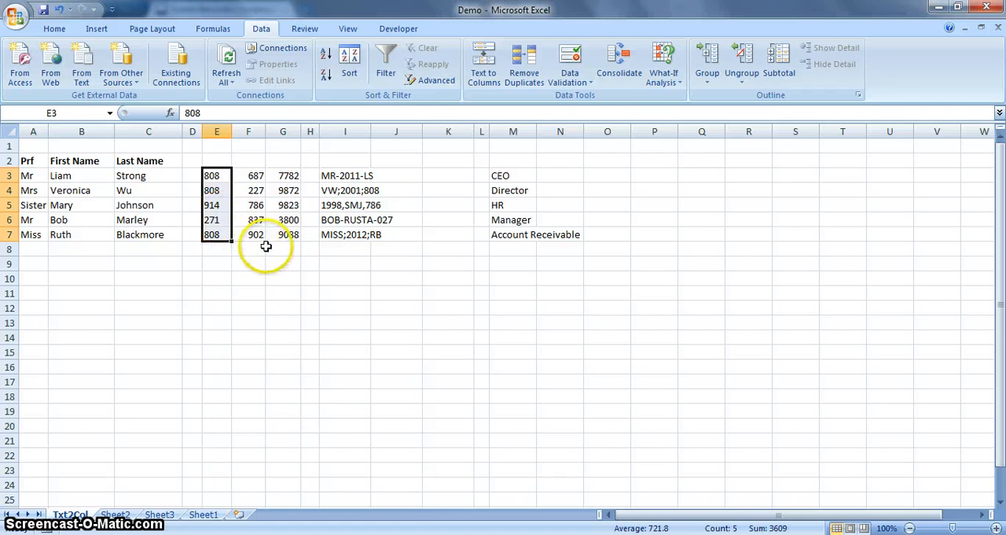
pyautogui.click(293, 275)
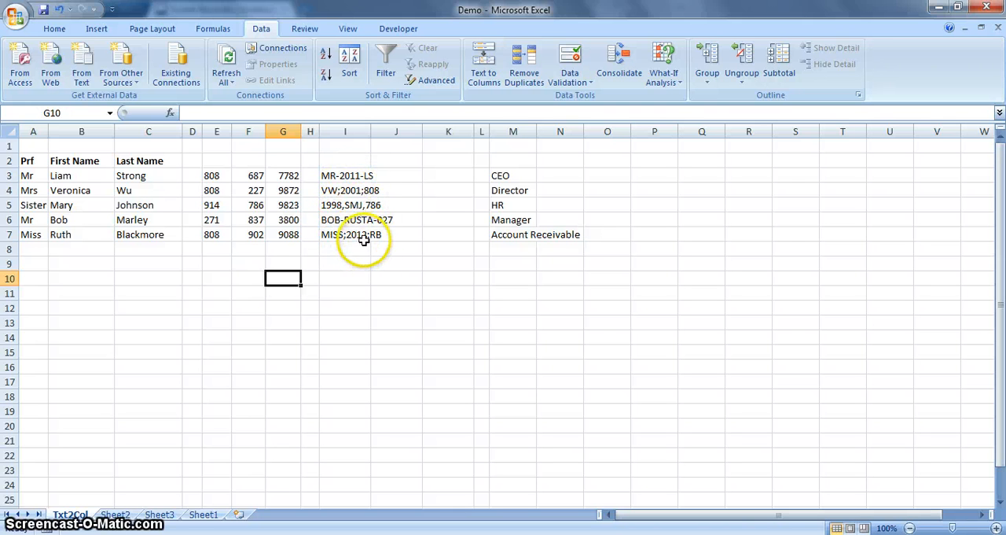
# - Split the codes in I3:I7 into columns as delimited text, using comma, semicolon and hyphen as delimiters instead of space
pyautogui.moveTo(337, 175); pyautogui.dragTo(351, 228)
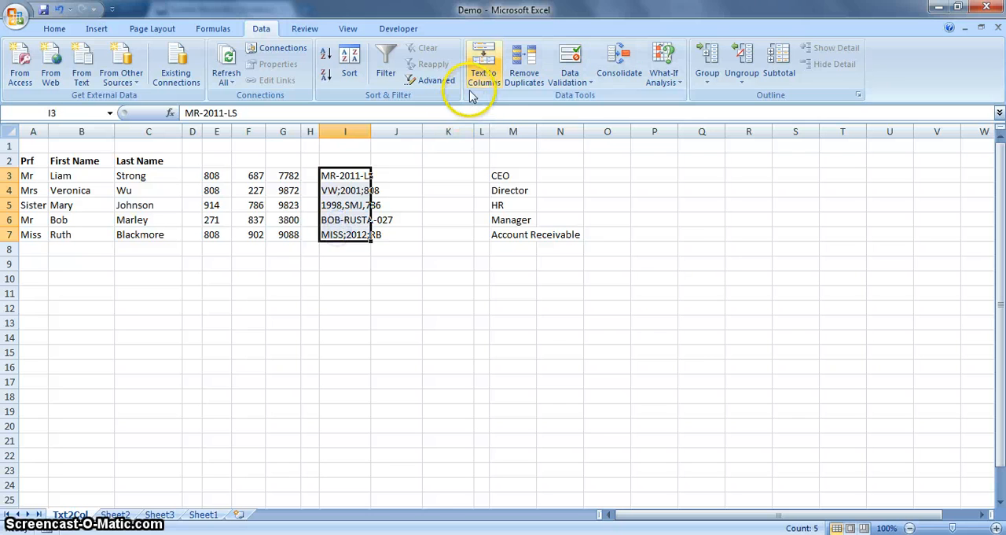
pyautogui.click(480, 59)
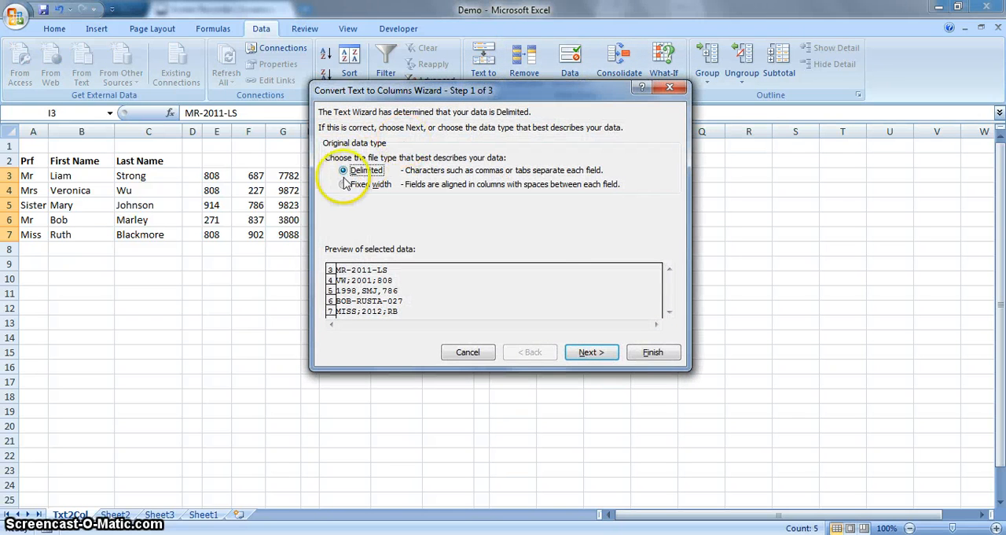
pyautogui.click(591, 352)
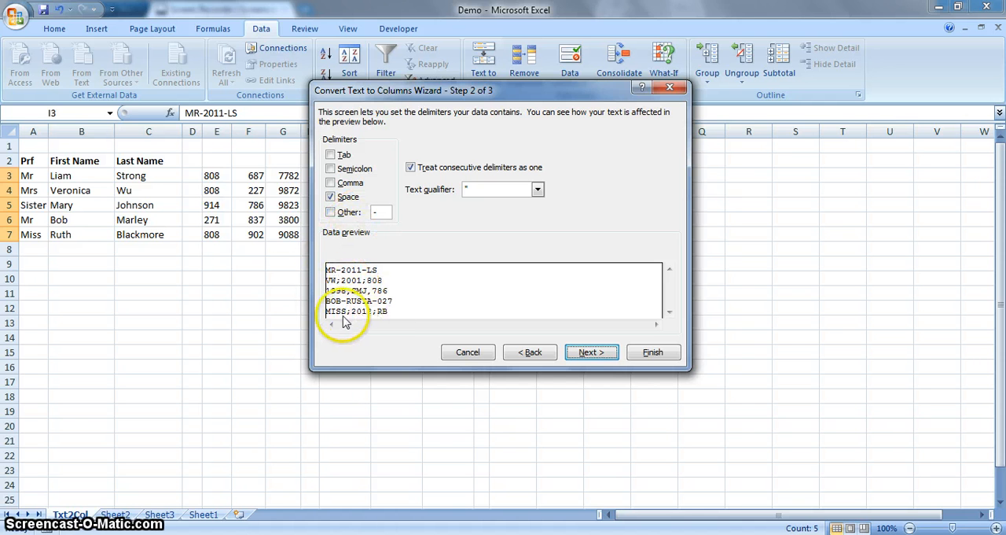
pyautogui.click(330, 198)
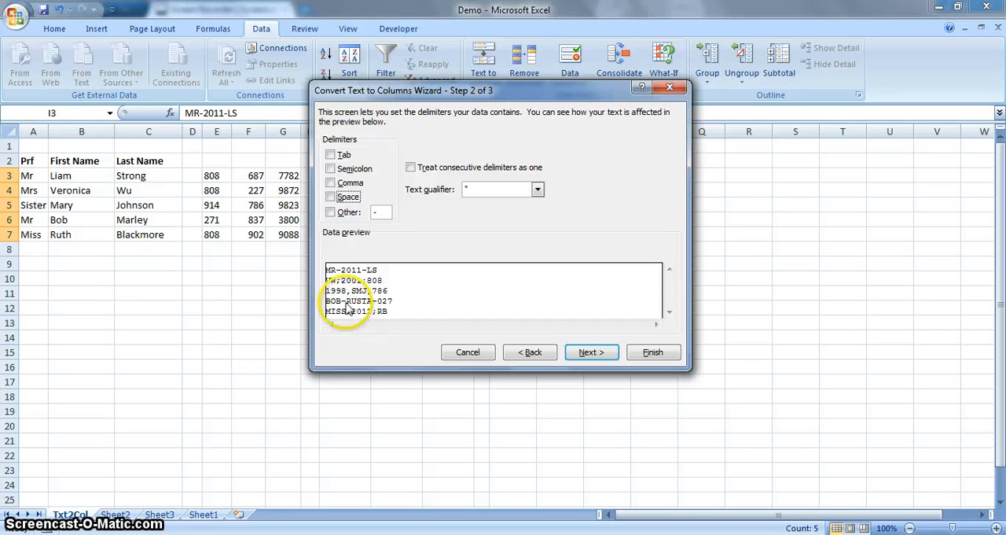
pyautogui.click(331, 183)
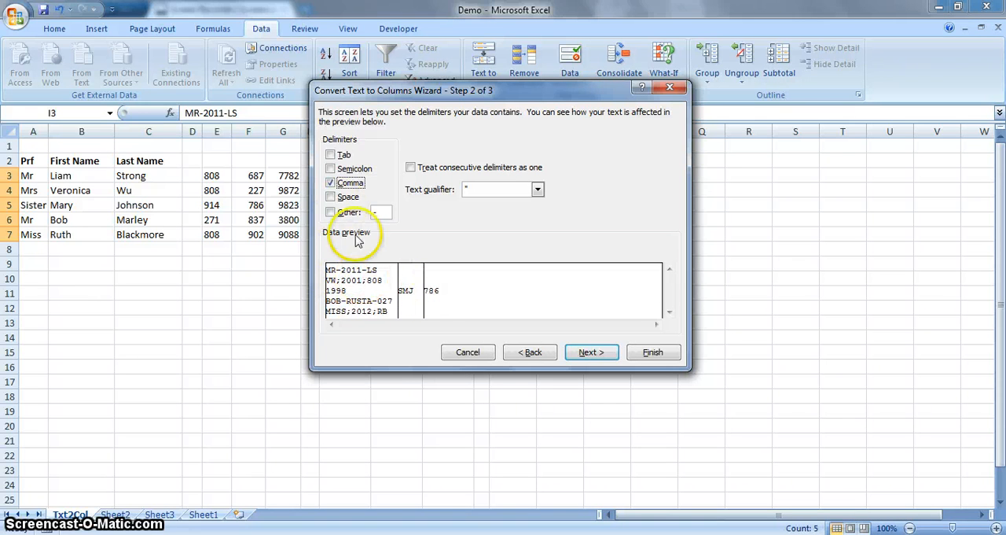
pyautogui.click(331, 170)
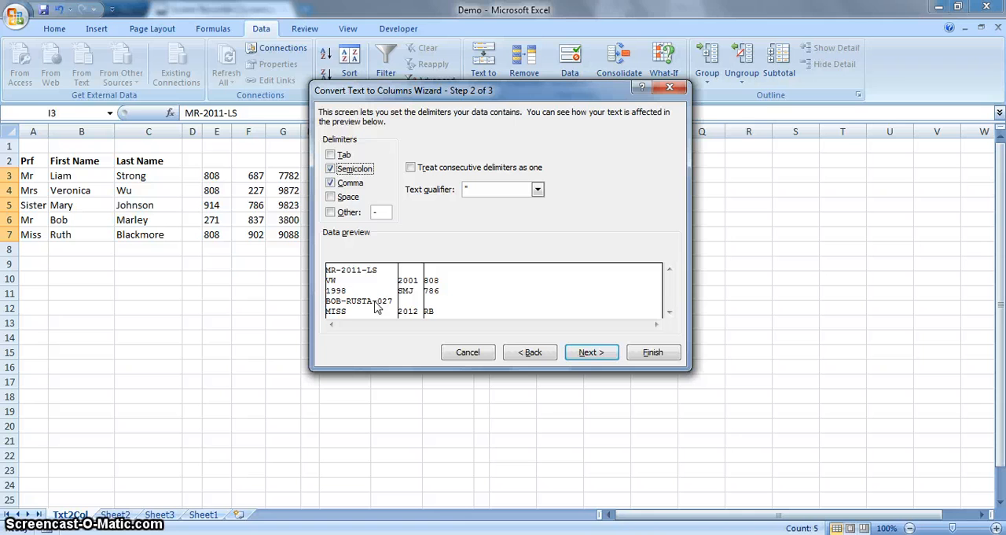
pyautogui.click(332, 212)
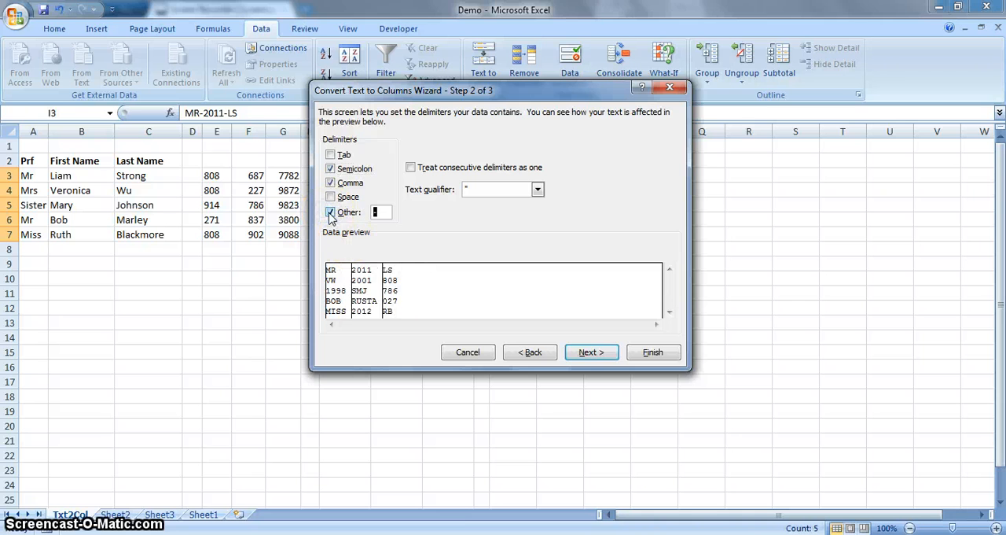
pyautogui.press('BackSpace')
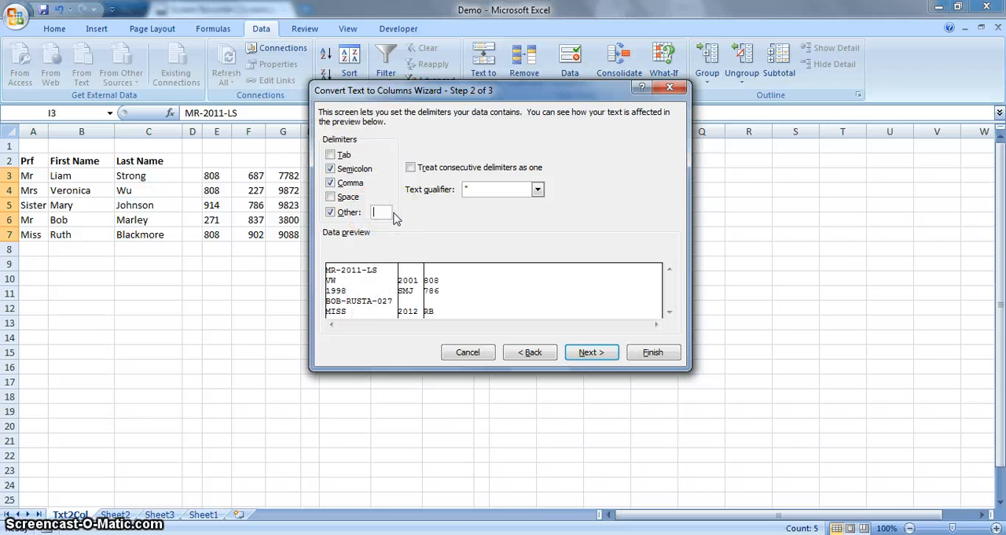
pyautogui.write('-')
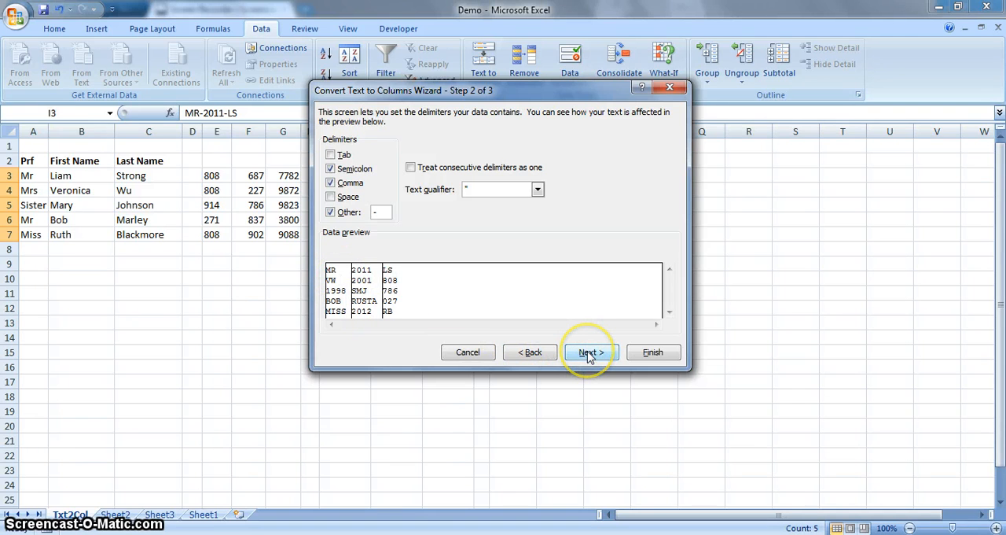
pyautogui.click(655, 352)
pyautogui.click(452, 309)
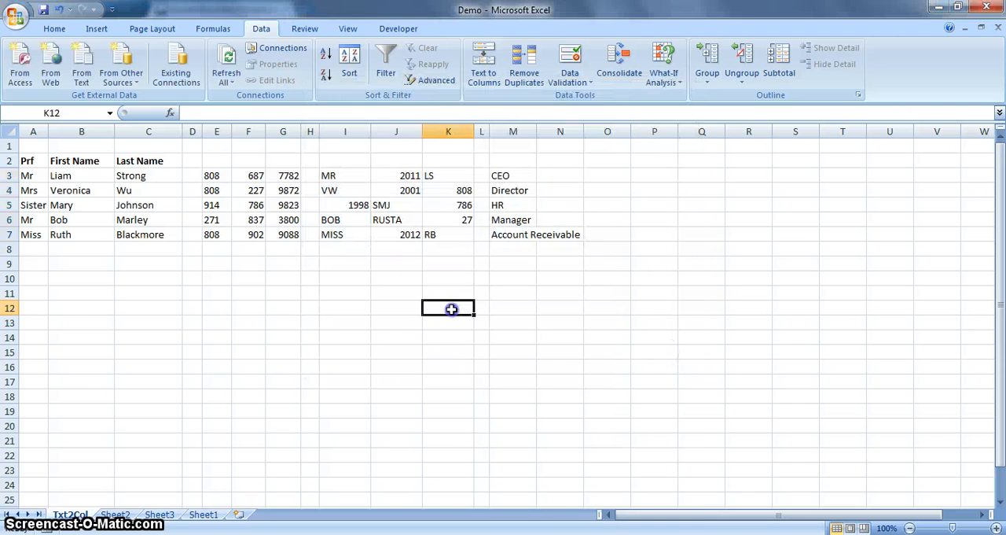
# - Right-align the split code values in I3:K7
pyautogui.moveTo(330, 176); pyautogui.dragTo(436, 234)
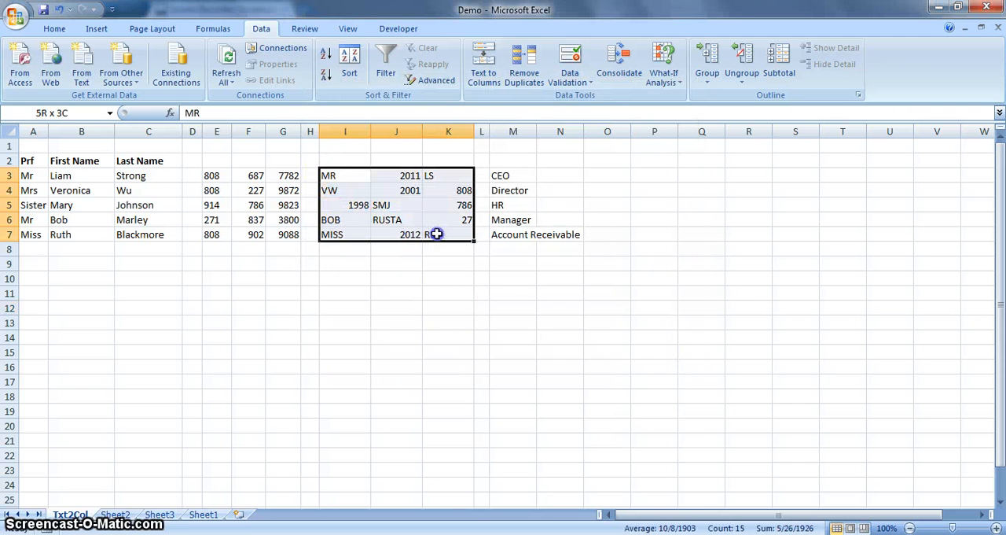
pyautogui.click(54, 28)
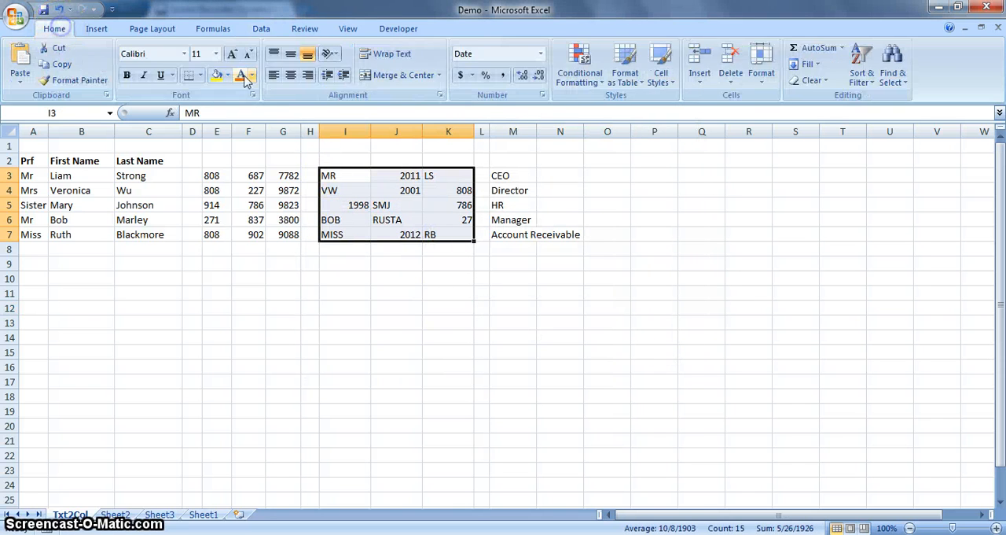
pyautogui.click(308, 75)
pyautogui.click(396, 277)
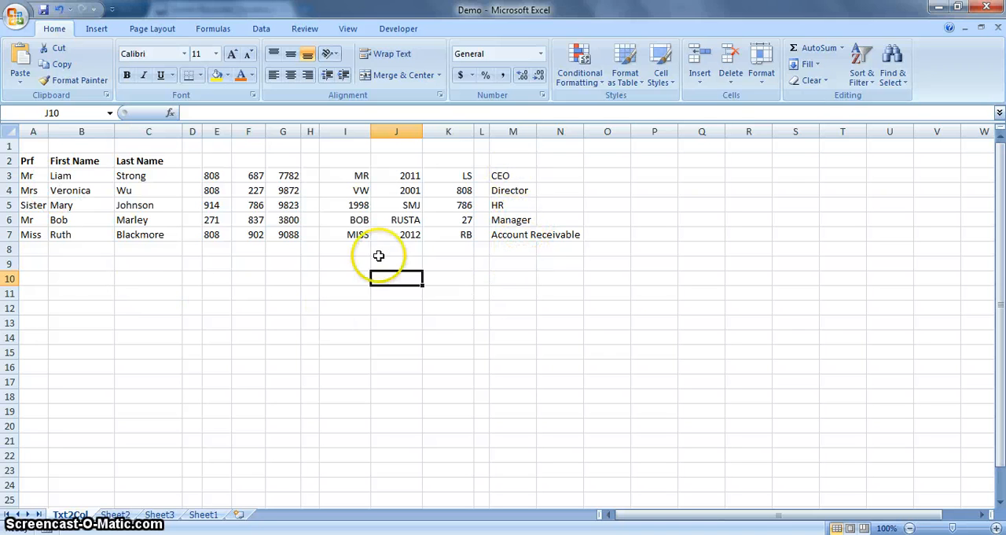
# - Join the first name in B3 and the job title in M3 in cell B10 with the formula =B3&M3
pyautogui.click(83, 281)
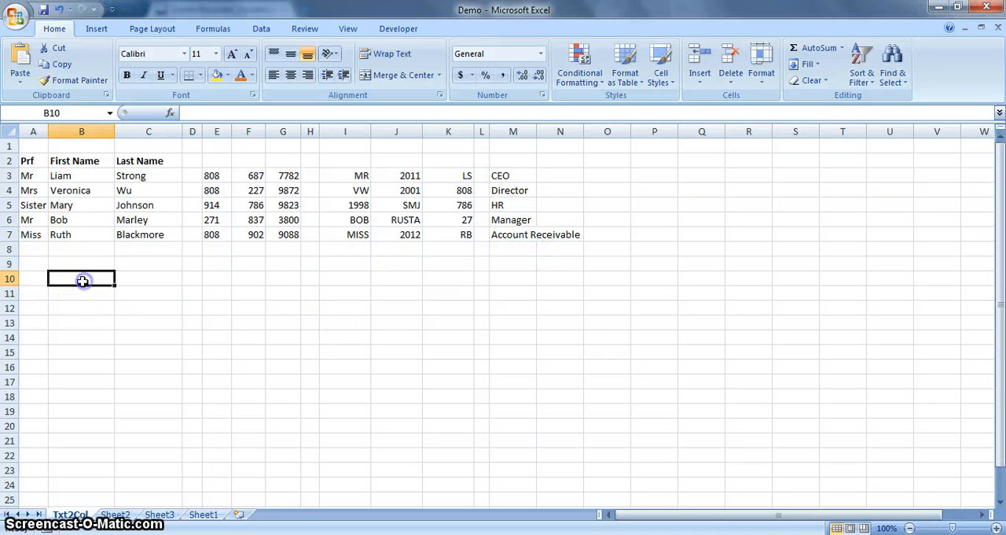
pyautogui.write('=')
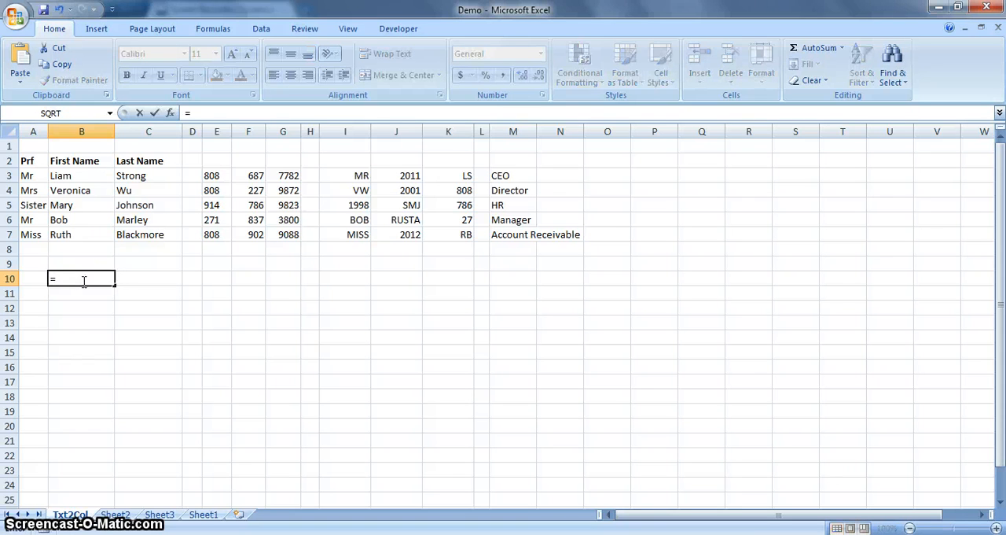
pyautogui.click(76, 175)
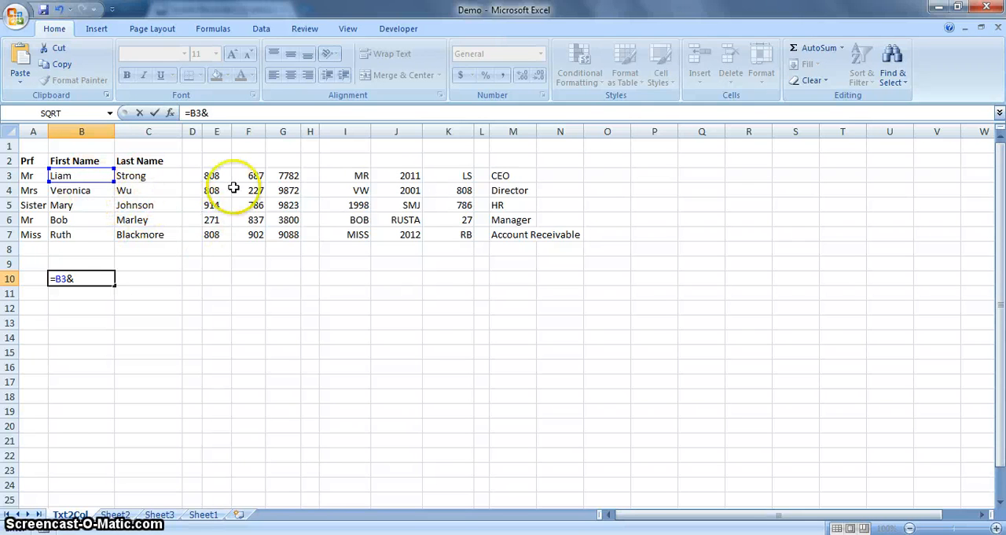
pyautogui.click(524, 174)
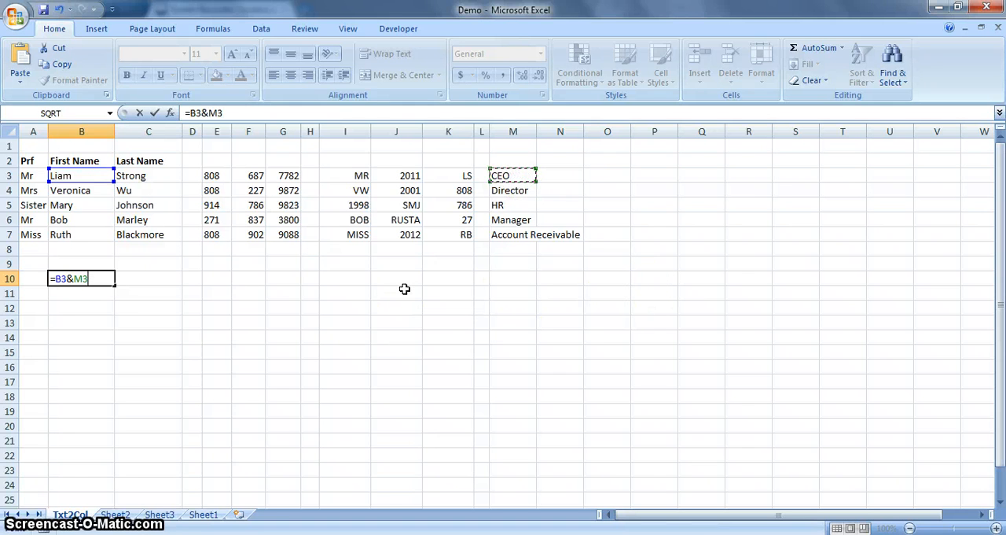
pyautogui.press('Return')
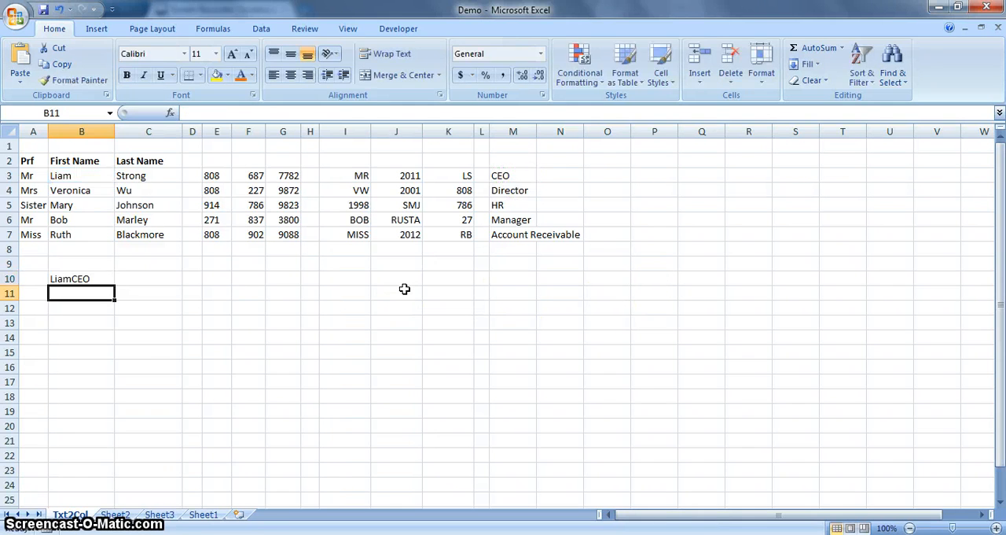
# - Replace the formula in B10 with =B3&" - "&M3 to put a spaced hyphen between first name and job title
pyautogui.click(80, 289)
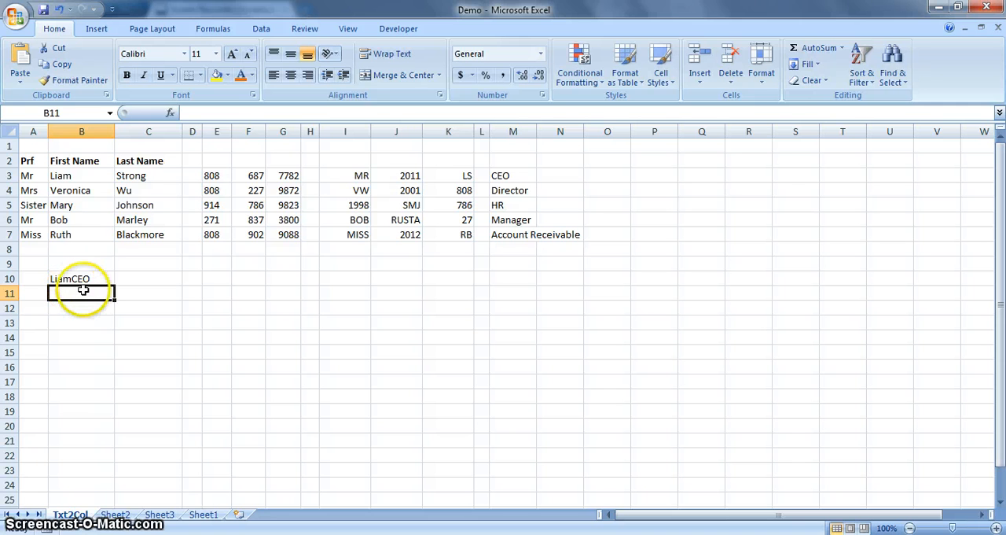
pyautogui.click(82, 279)
pyautogui.doubleClick(81, 280)
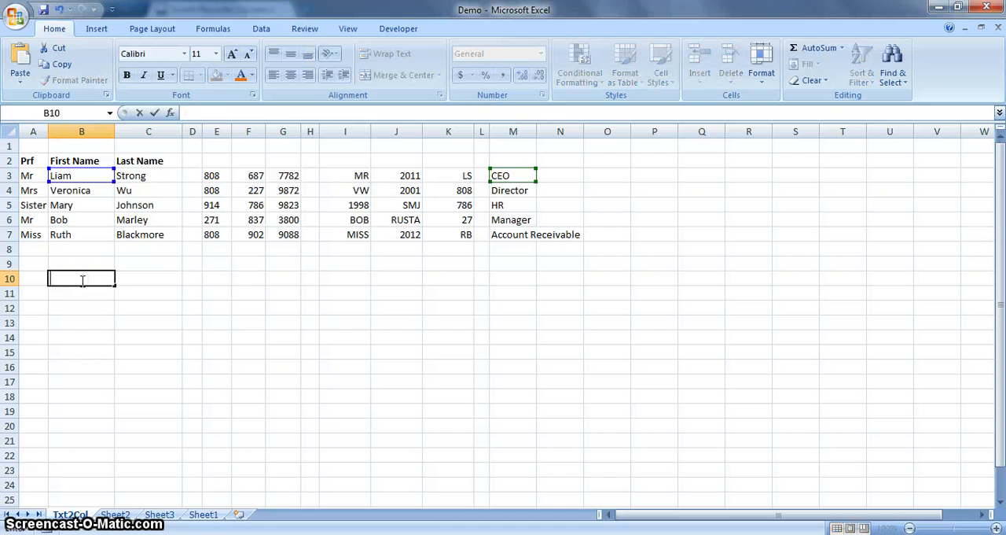
pyautogui.click(82, 287)
pyautogui.write('=')
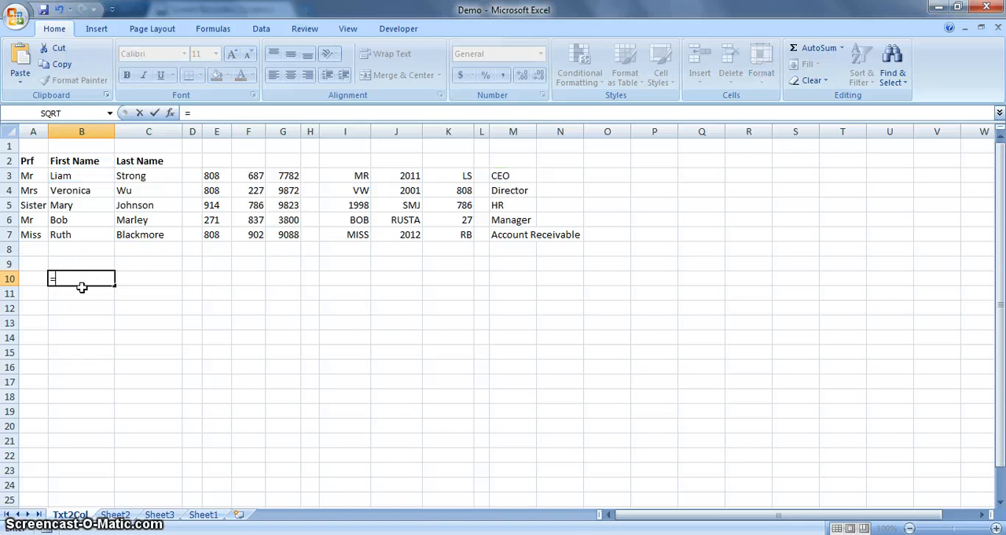
pyautogui.click(96, 179)
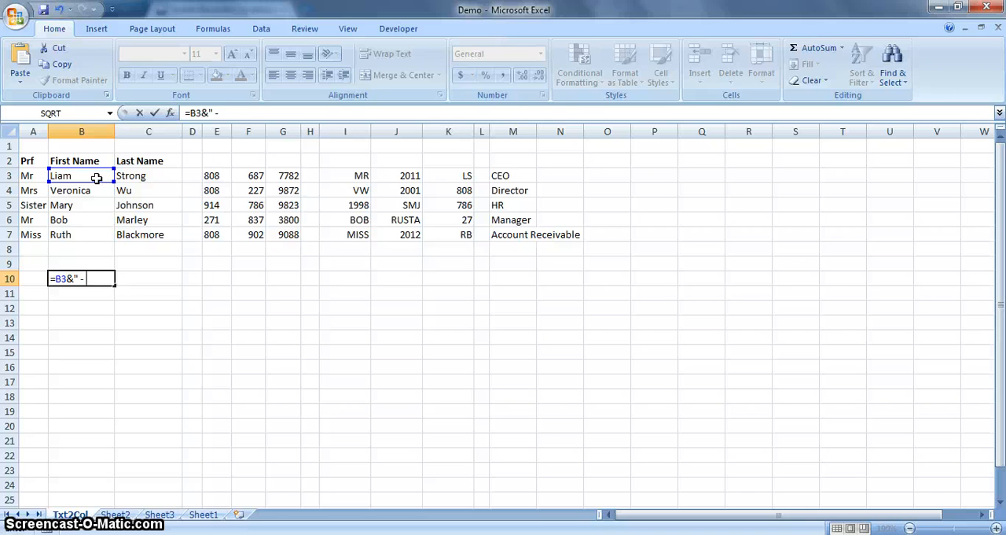
pyautogui.write('"&')
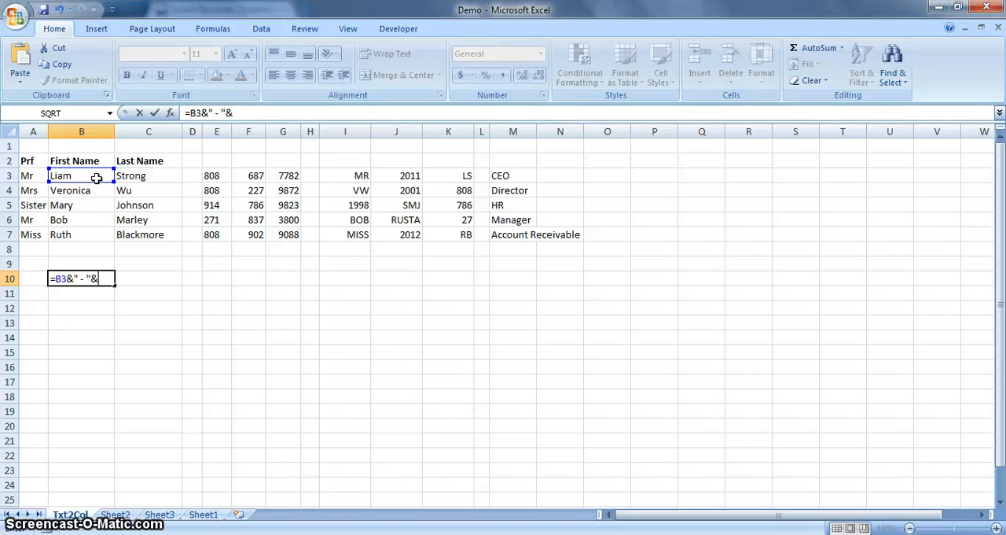
pyautogui.click(512, 175)
pyautogui.press('Return')
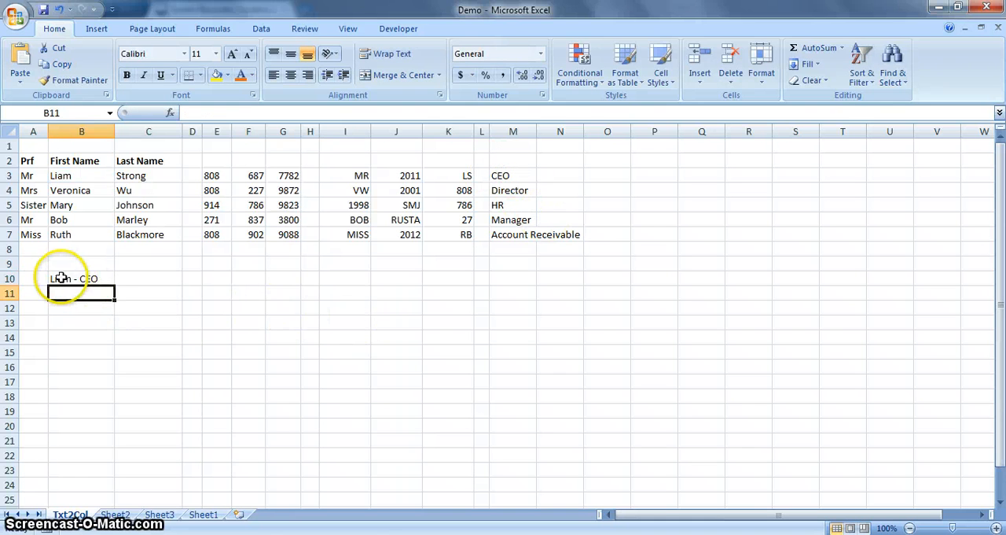
# - Fill the B10 formula down through B15, and clear the surplus entry in B15
pyautogui.click(85, 279)
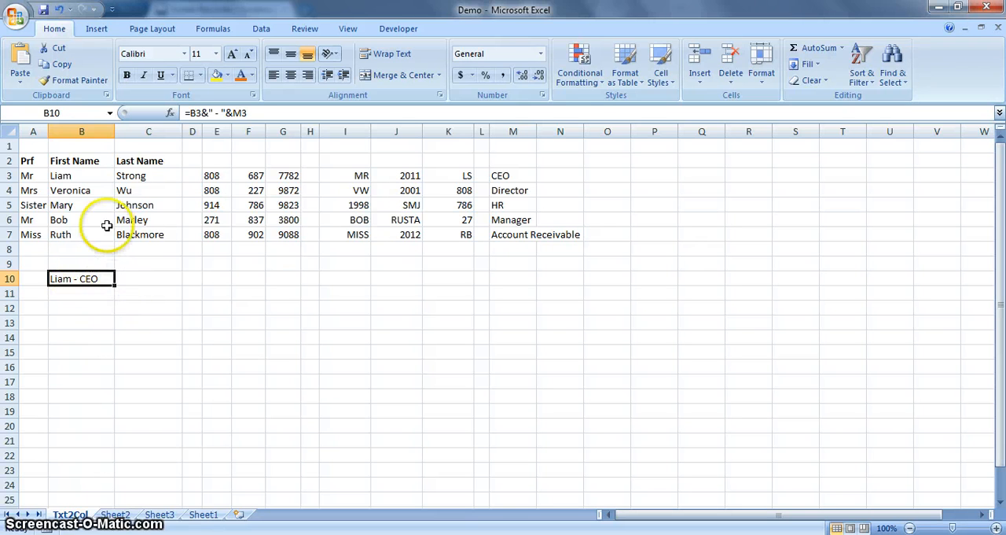
pyautogui.moveTo(110, 286); pyautogui.dragTo(111, 355)
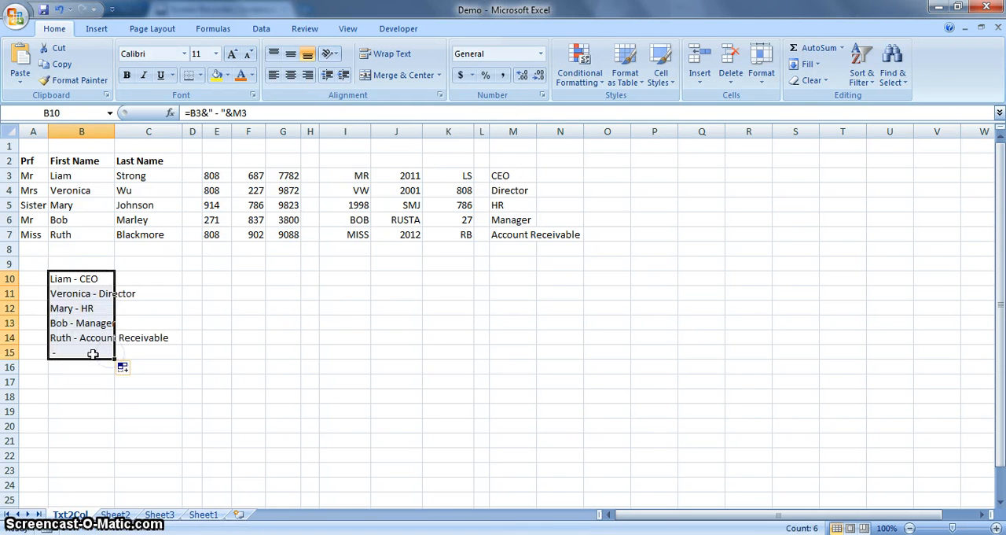
pyautogui.click(81, 351)
pyautogui.press('Delete')
pyautogui.click(169, 386)
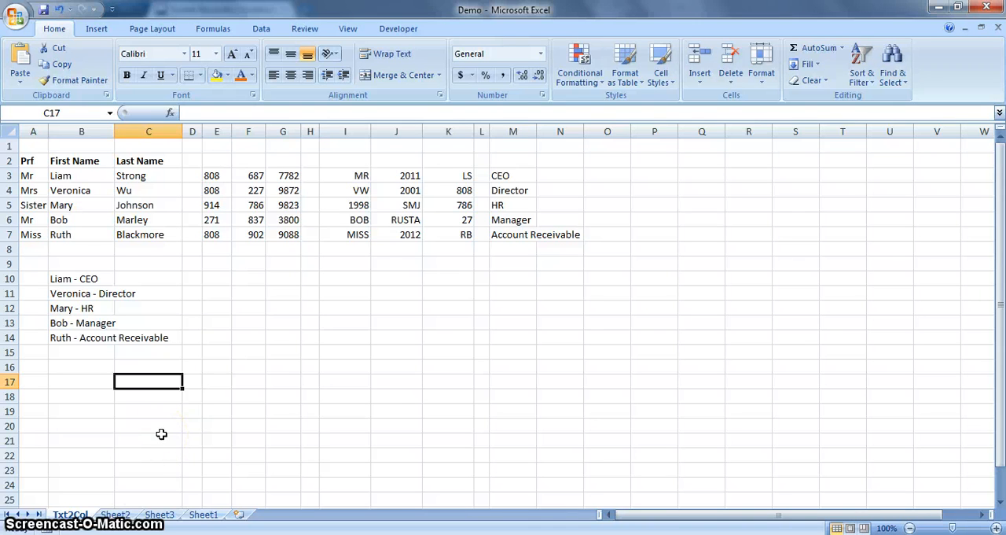
# - Examine the paycheck list on Sheet2 and the 401(k) withholding percentages listed by name on Sheet3
pyautogui.click(118, 514)
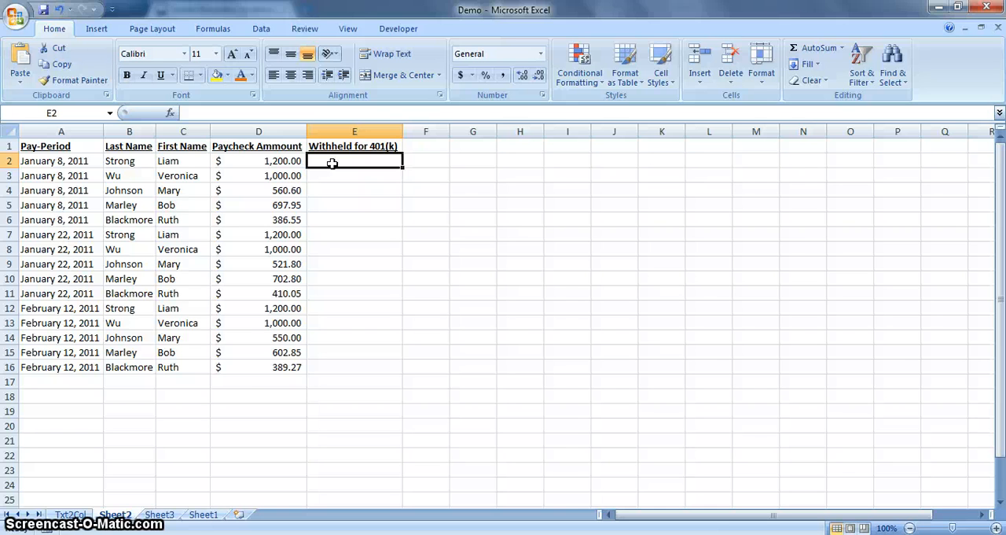
pyautogui.click(159, 514)
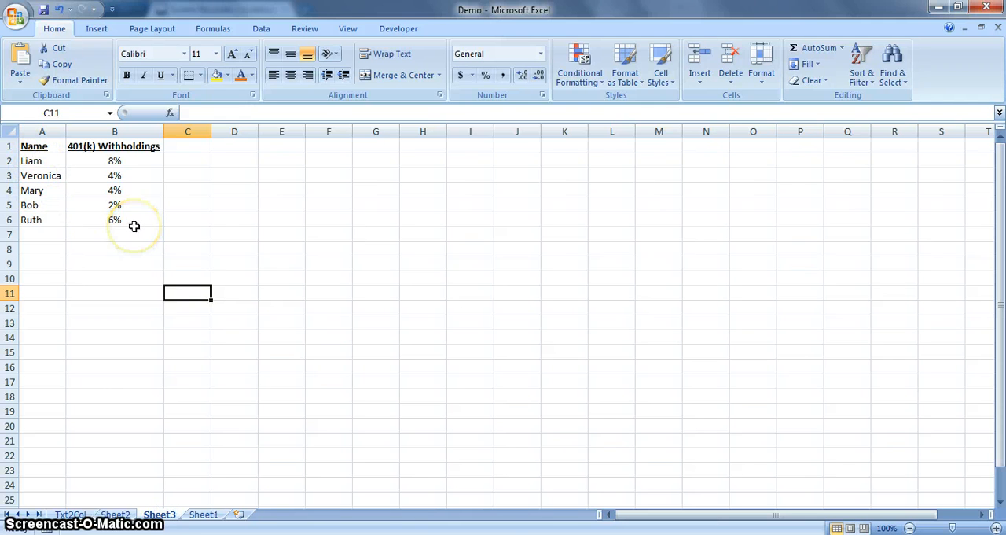
pyautogui.moveTo(36, 163); pyautogui.dragTo(110, 223)
pyautogui.click(49, 166)
pyautogui.moveTo(56, 164); pyautogui.dragTo(114, 162)
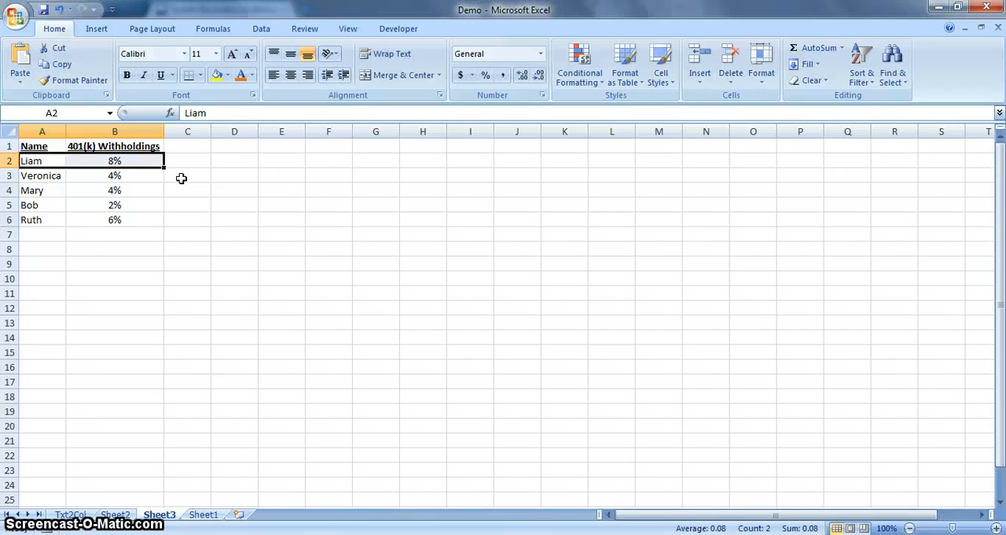
pyautogui.click(118, 249)
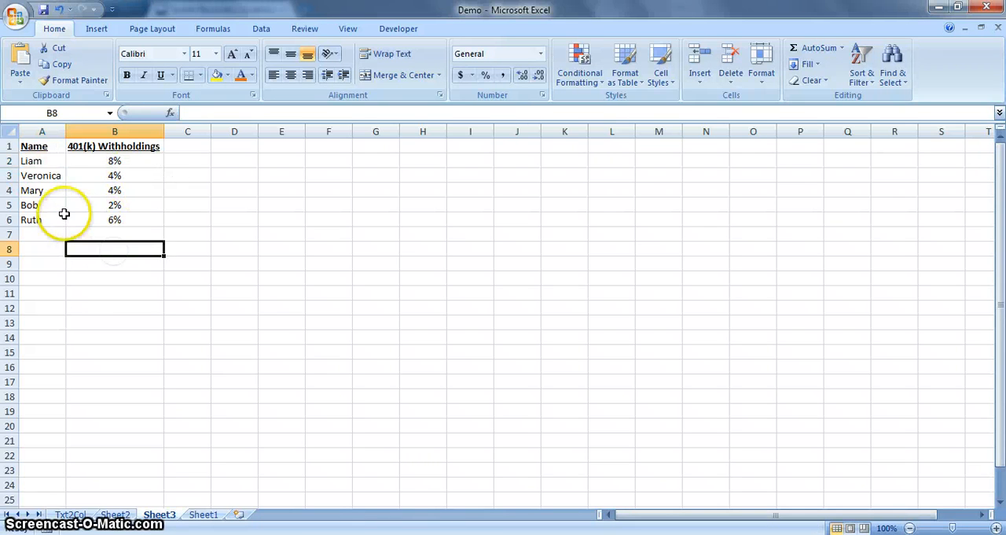
# - Name the range A2:B6 on Sheet3 "retirement" and return to Sheet2
pyautogui.moveTo(36, 162); pyautogui.dragTo(114, 220)
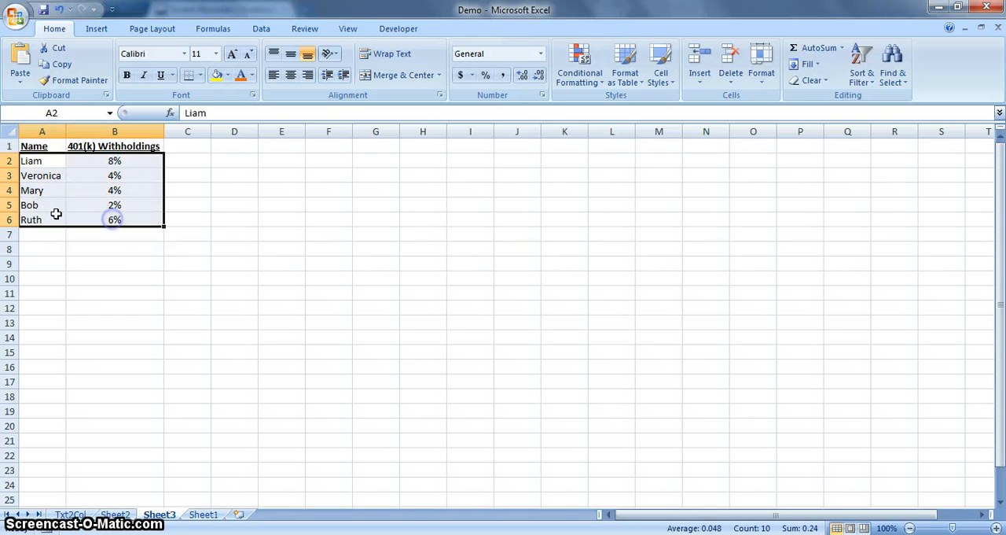
pyautogui.click(67, 113)
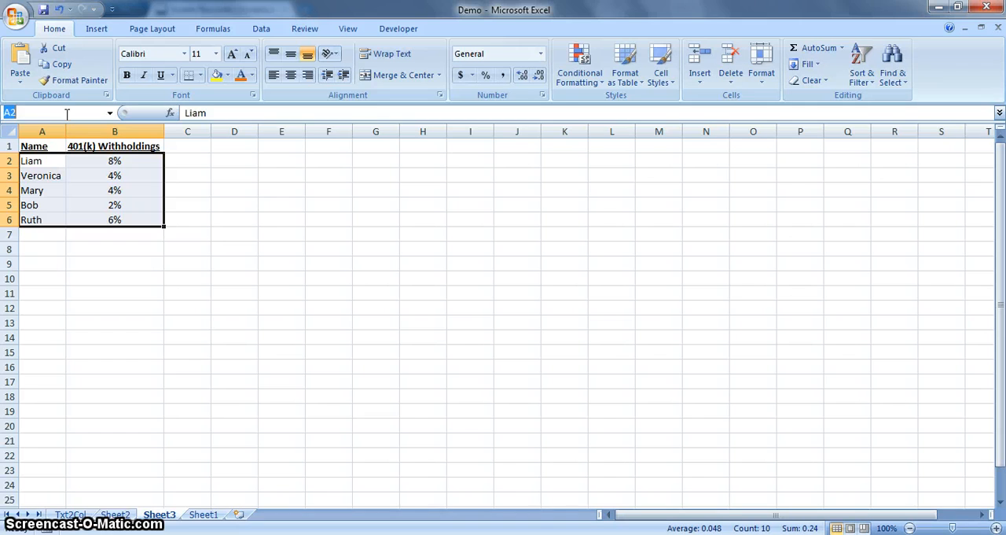
pyautogui.write('retirement')
pyautogui.press('Return')
pyautogui.click(111, 513)
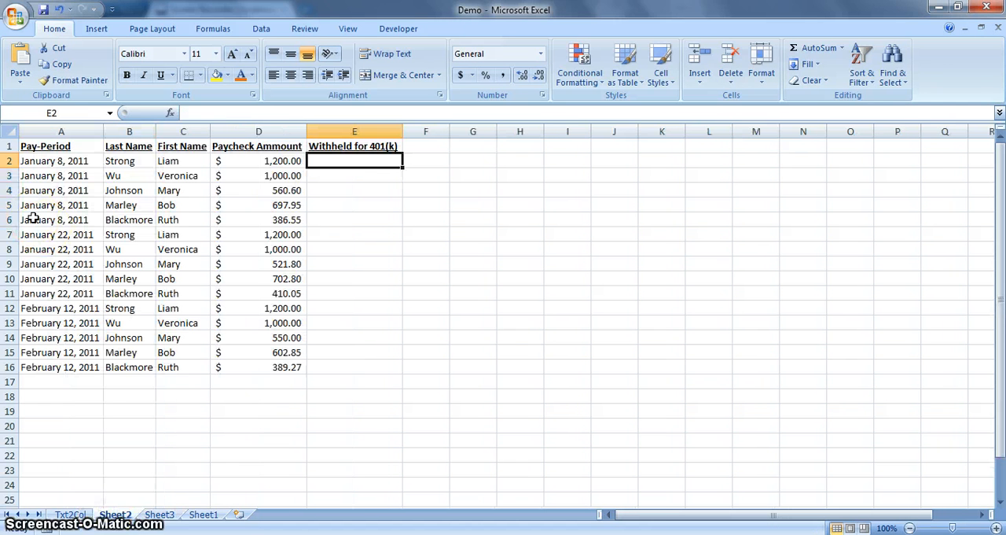
# - Start a VLOOKUP formula in E2 of Sheet2 with the first name in Sheet2!C2 as the lookup value
pyautogui.click(337, 161)
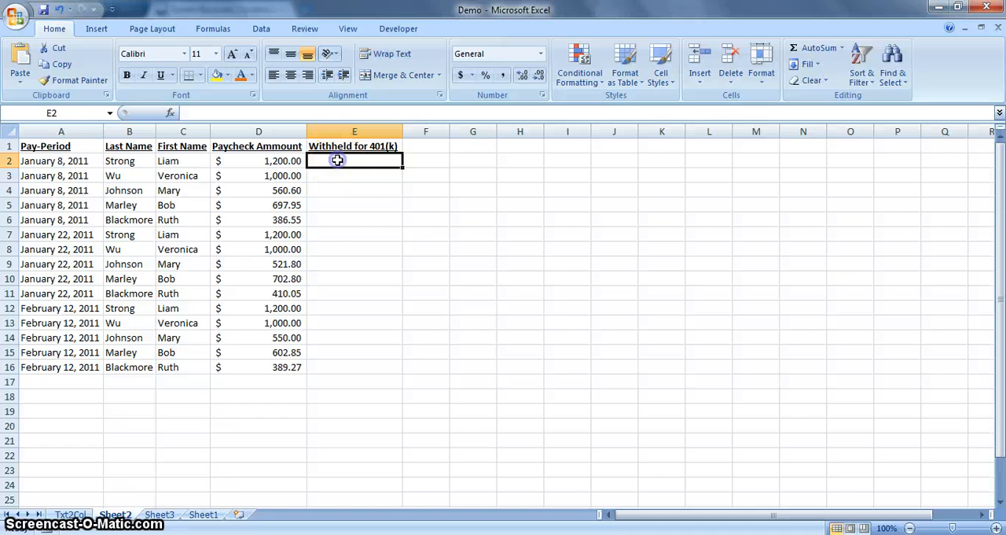
pyautogui.write('=')
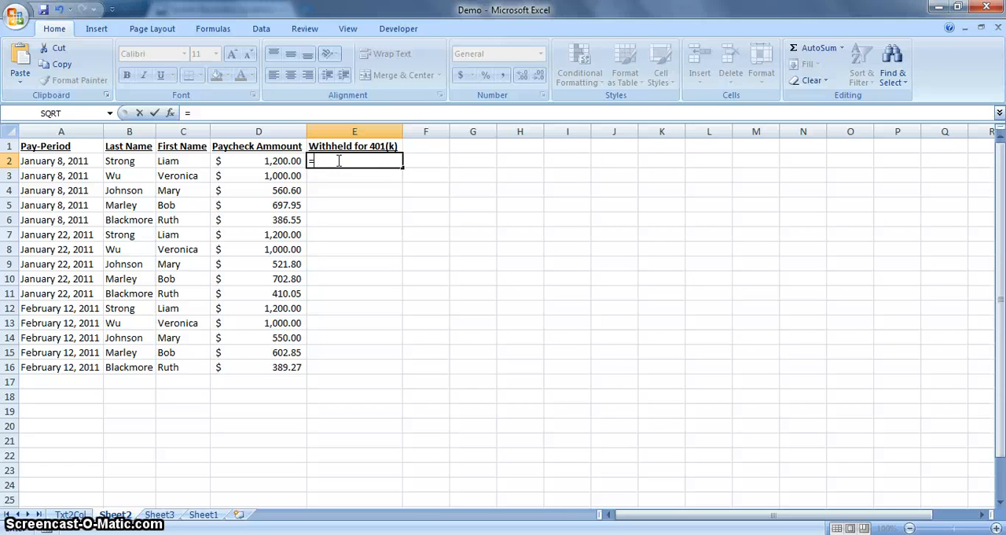
pyautogui.write('v')
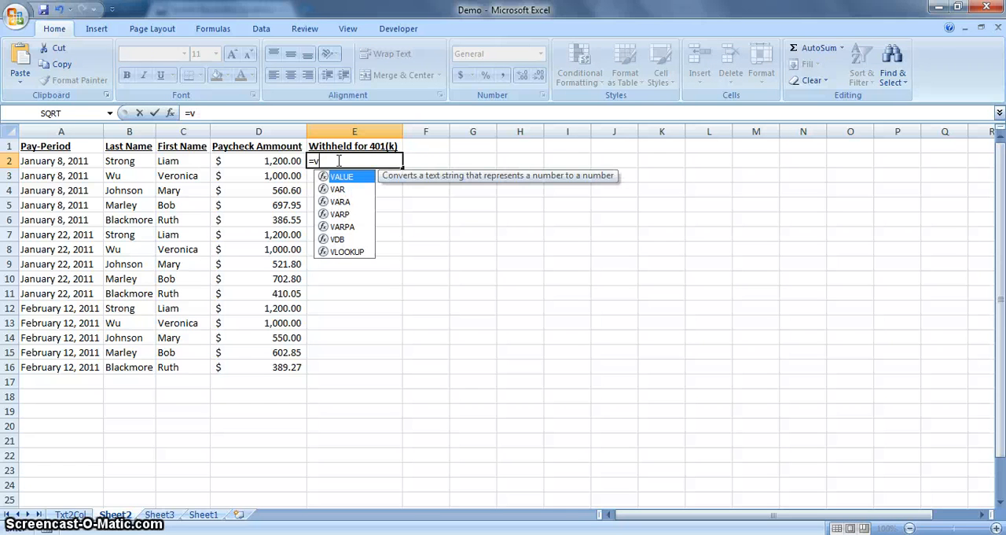
pyautogui.doubleClick(346, 251)
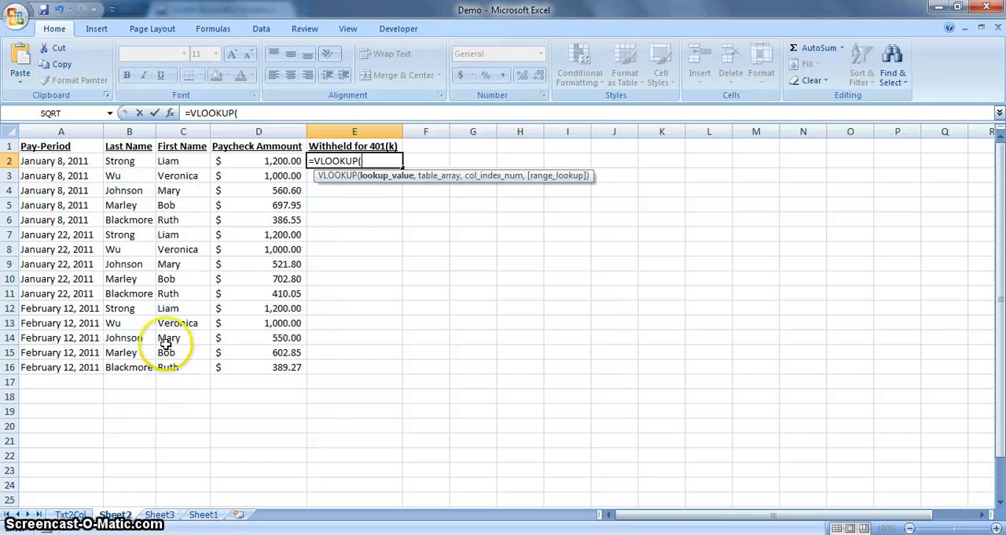
pyautogui.click(157, 515)
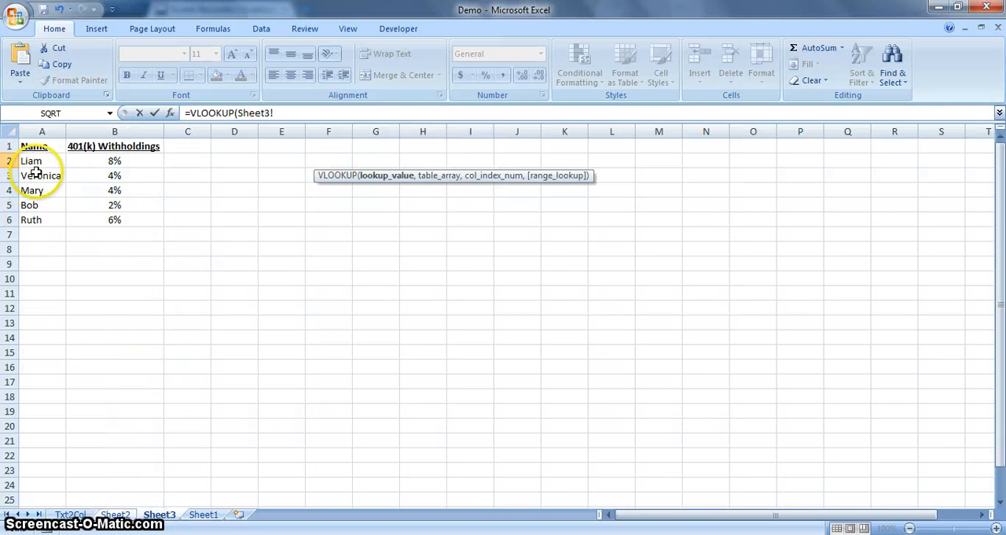
pyautogui.click(115, 514)
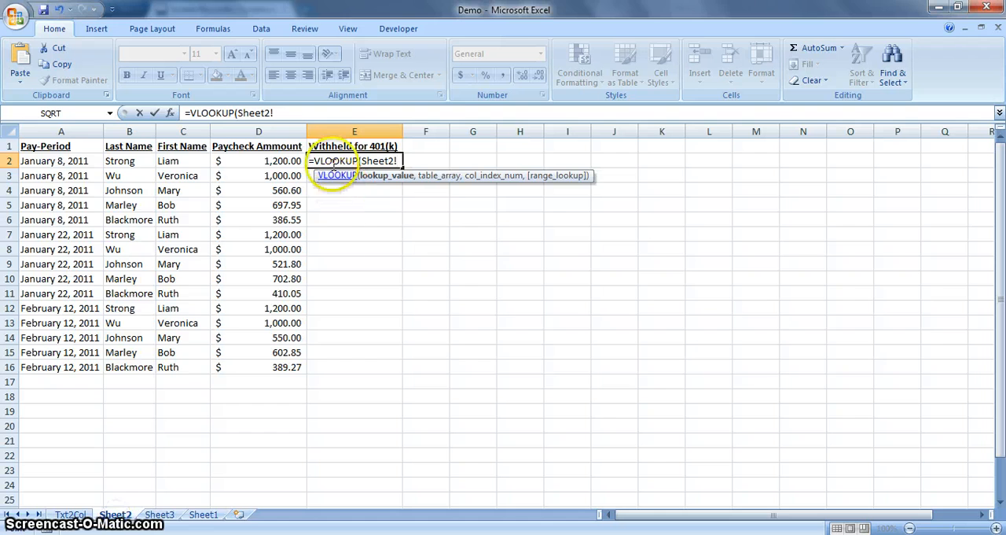
pyautogui.click(182, 160)
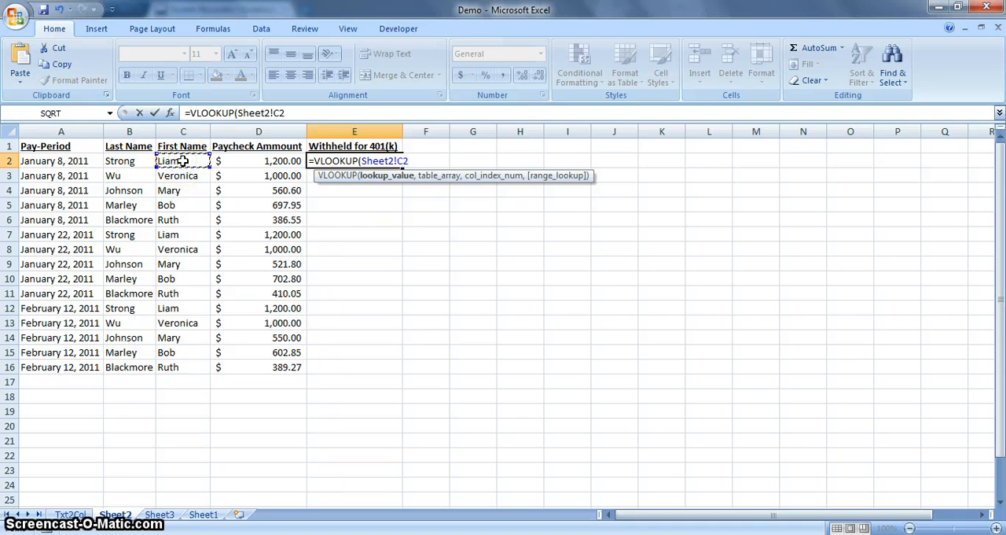
pyautogui.write(',')
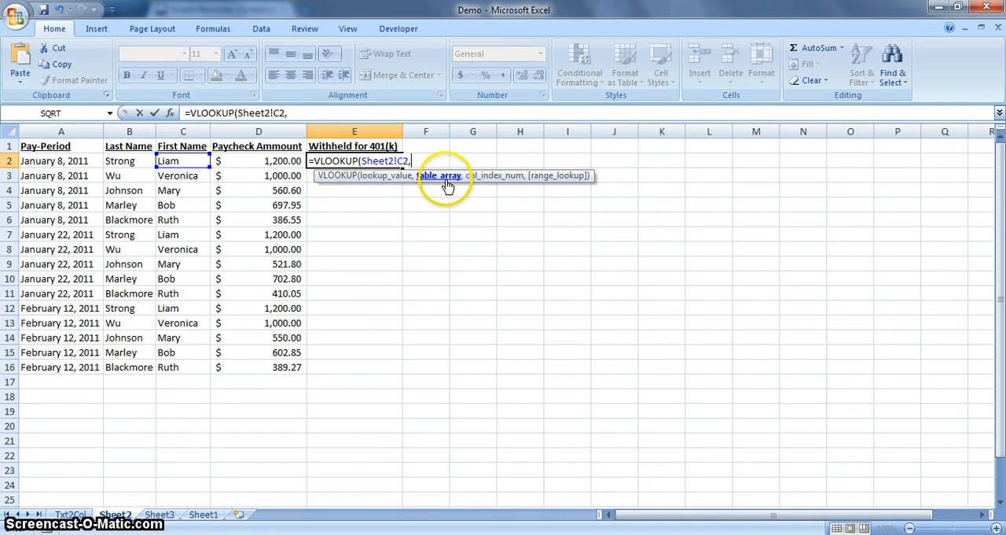
# - Complete the E2 VLOOKUP with Sheet3's "retirement" range as table array, column index 2 and FALSE for an exact match
pyautogui.click(160, 515)
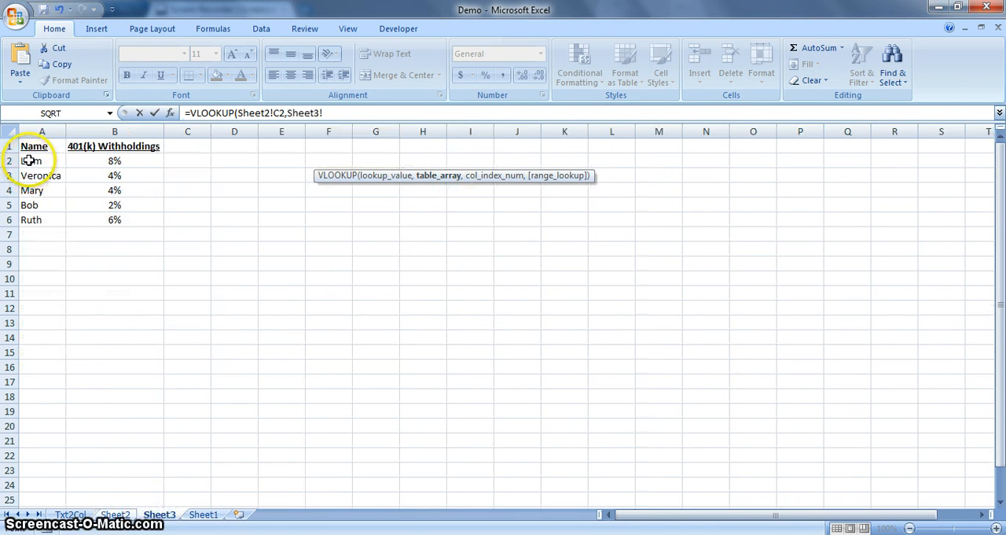
pyautogui.moveTo(27, 160); pyautogui.dragTo(104, 218)
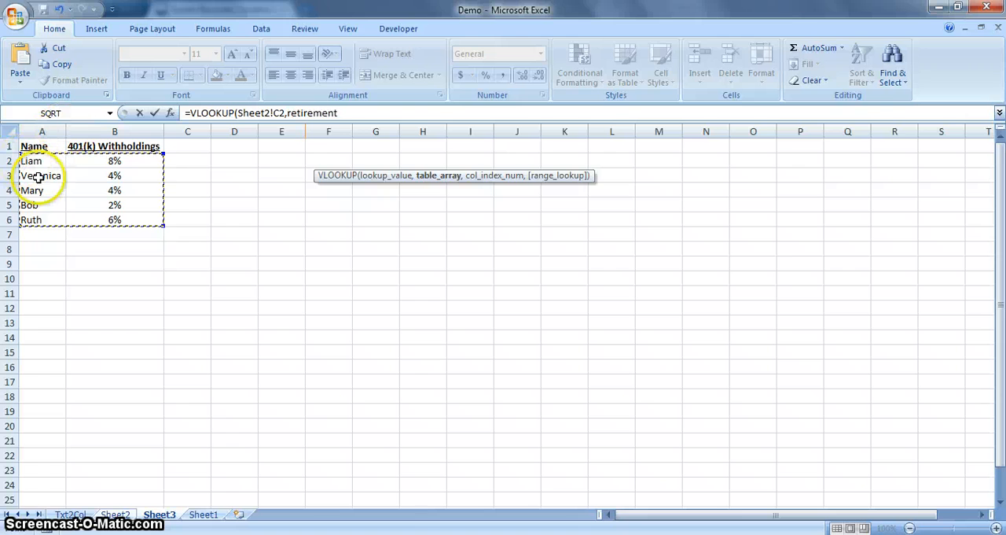
pyautogui.click(341, 113)
pyautogui.write(',')
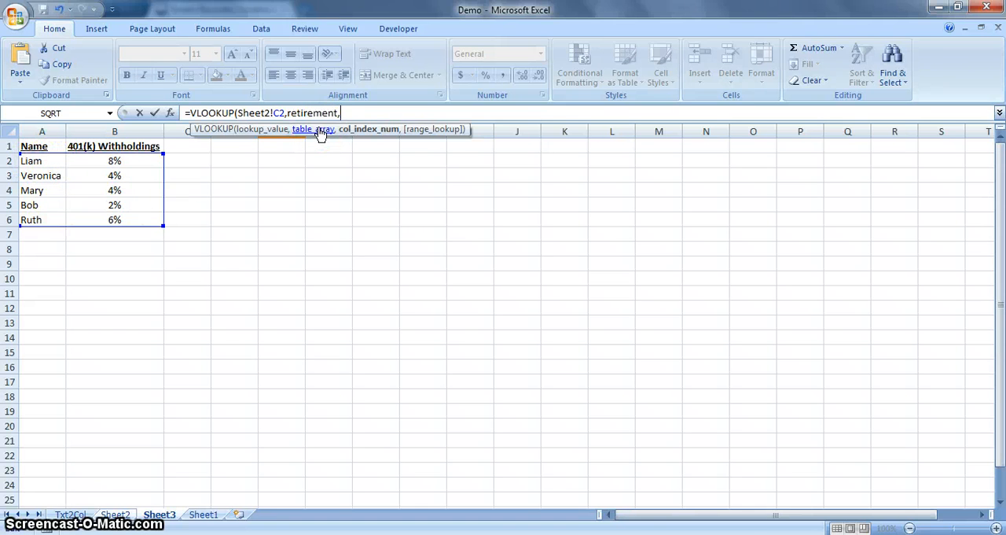
pyautogui.write(',')
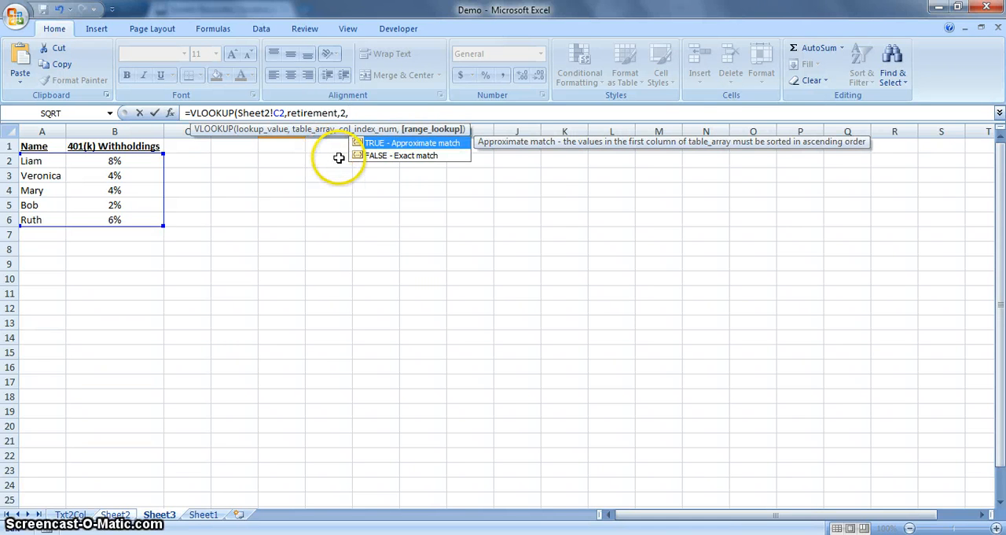
pyautogui.click(388, 161)
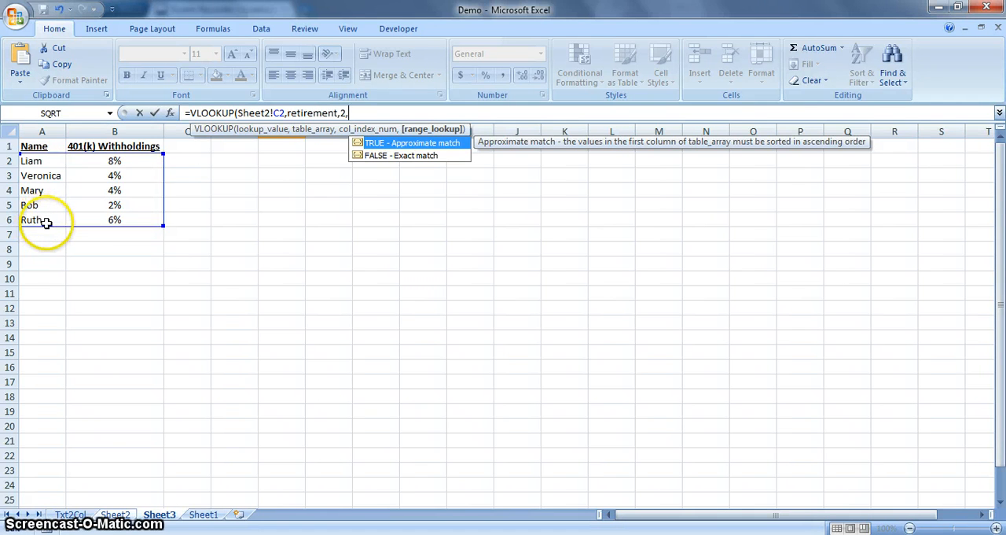
pyautogui.doubleClick(383, 156)
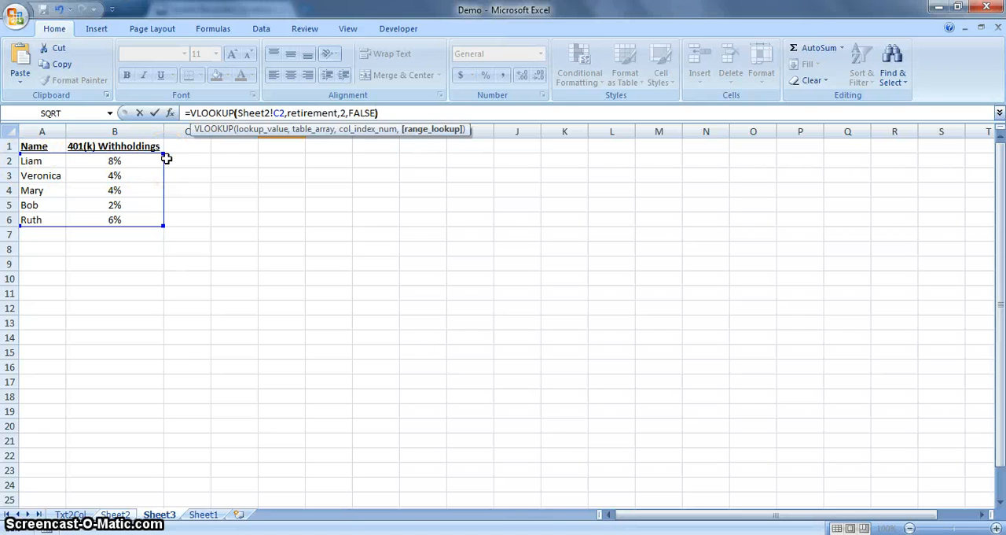
pyautogui.press('Return')
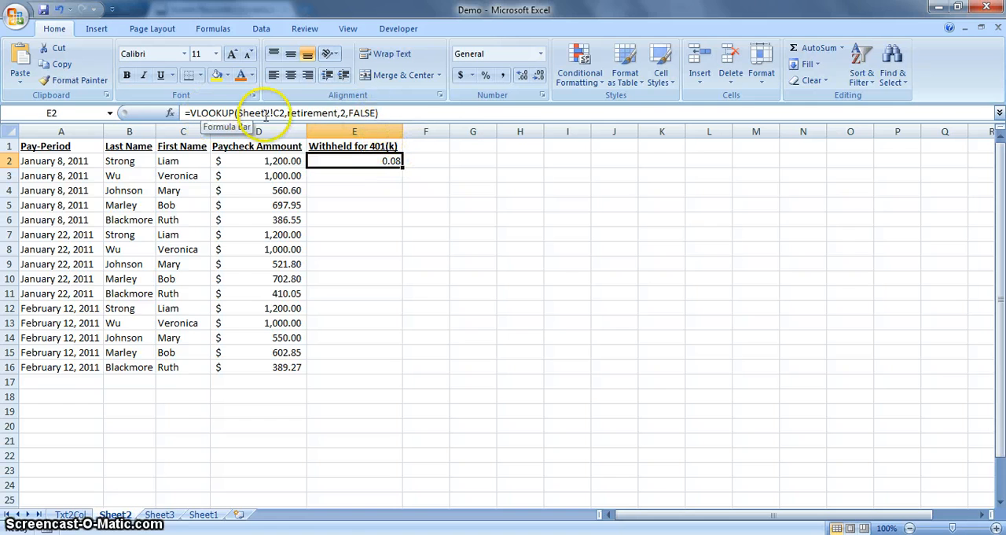
# - Multiply the E2 lookup by the paycheck amount, making the formula =VLOOKUP(Sheet2!C2,retirement,2,FALSE)*D2
pyautogui.click(386, 113)
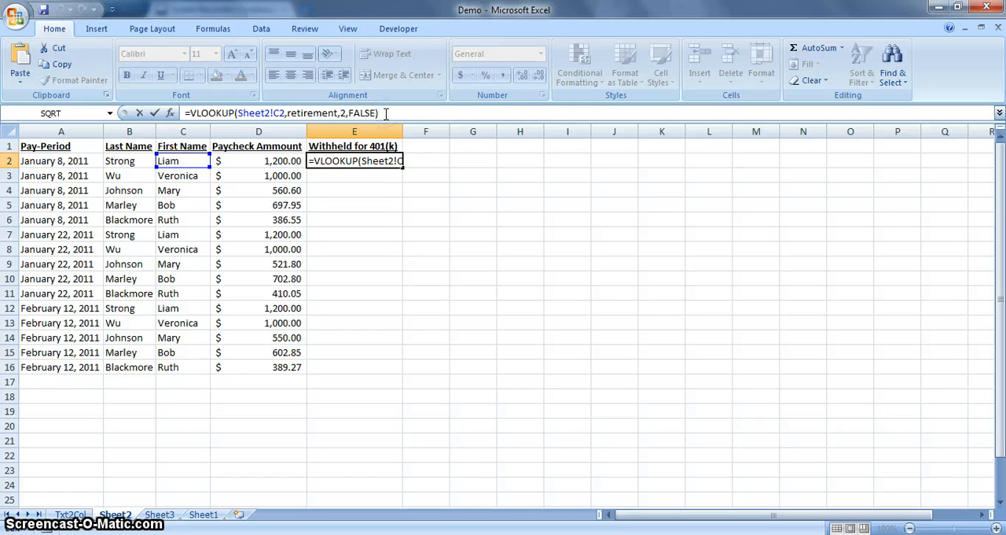
pyautogui.write('*')
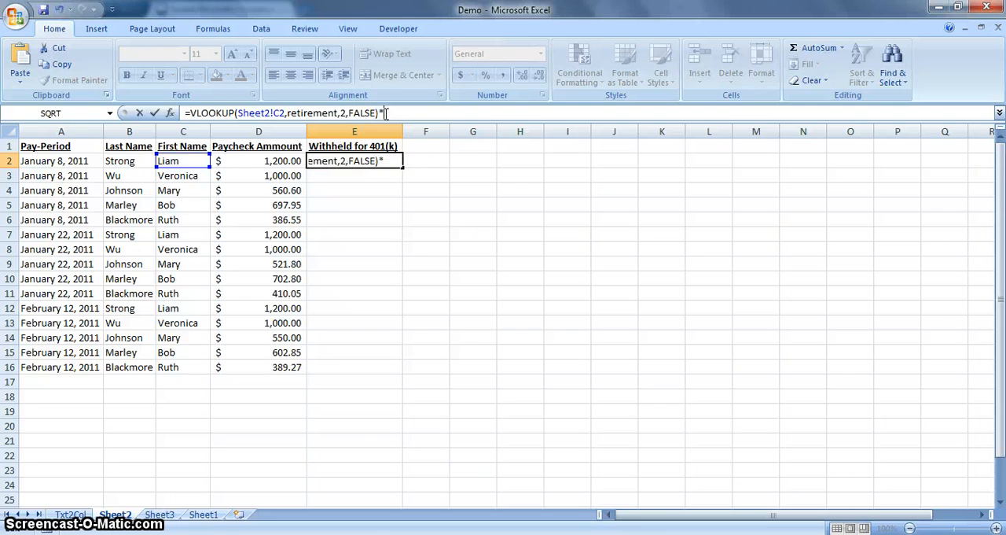
pyautogui.click(333, 160)
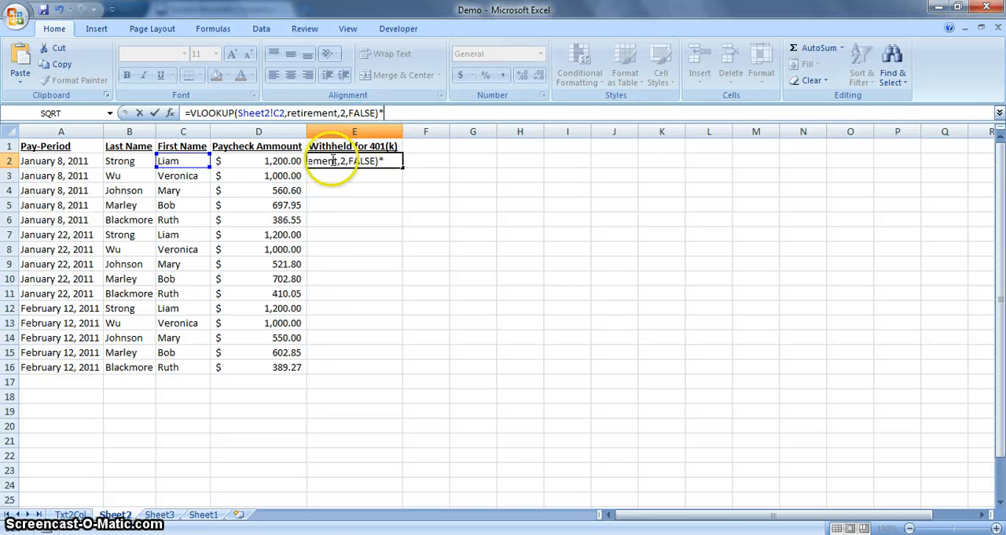
pyautogui.click(281, 161)
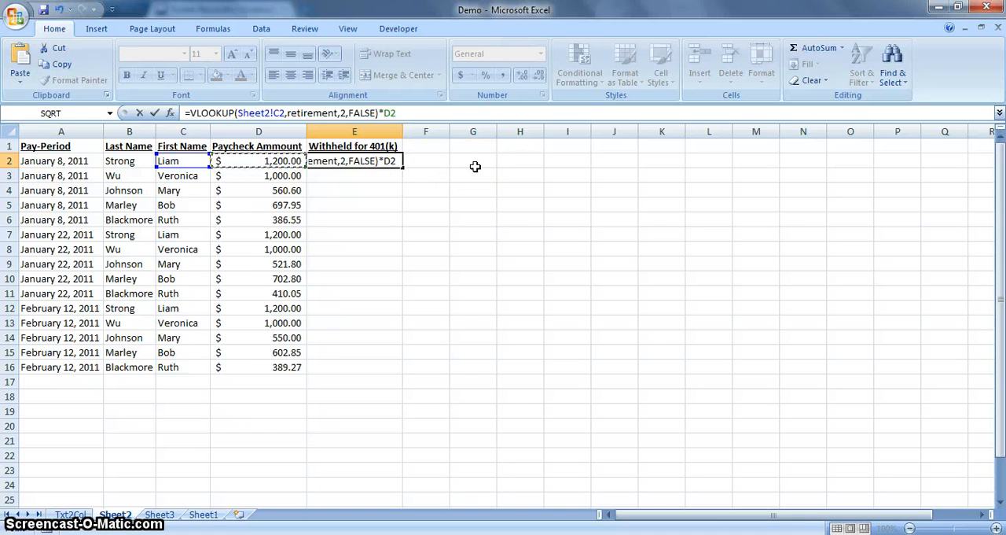
pyautogui.press('Return')
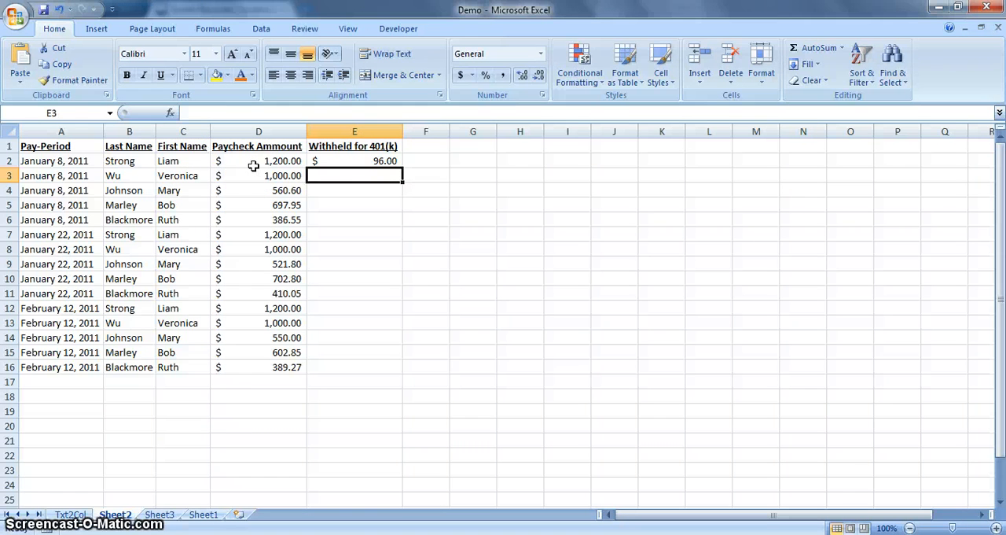
# - Fill the E2 withholding formula down through E16 for all paychecks
pyautogui.click(392, 161)
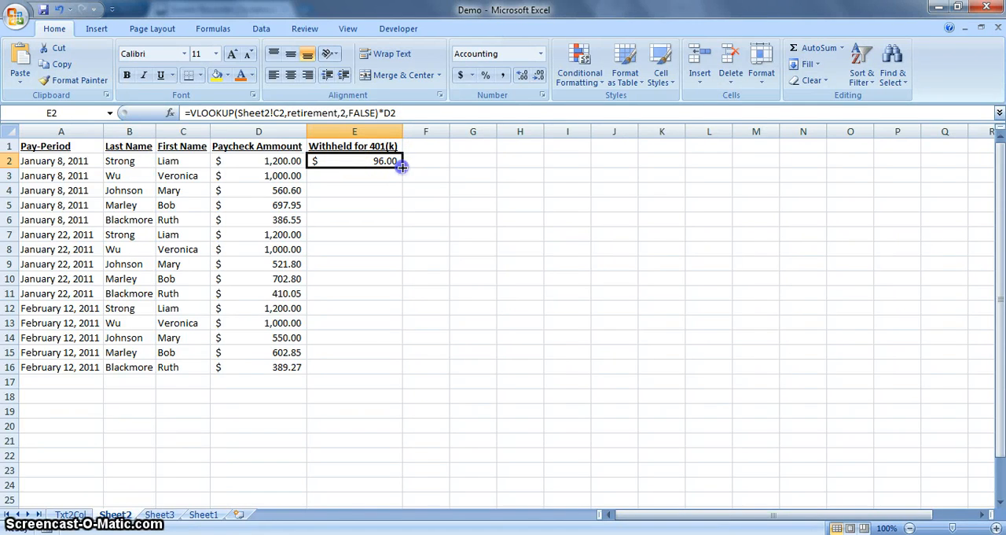
pyautogui.doubleClick(402, 167)
pyautogui.click(438, 308)
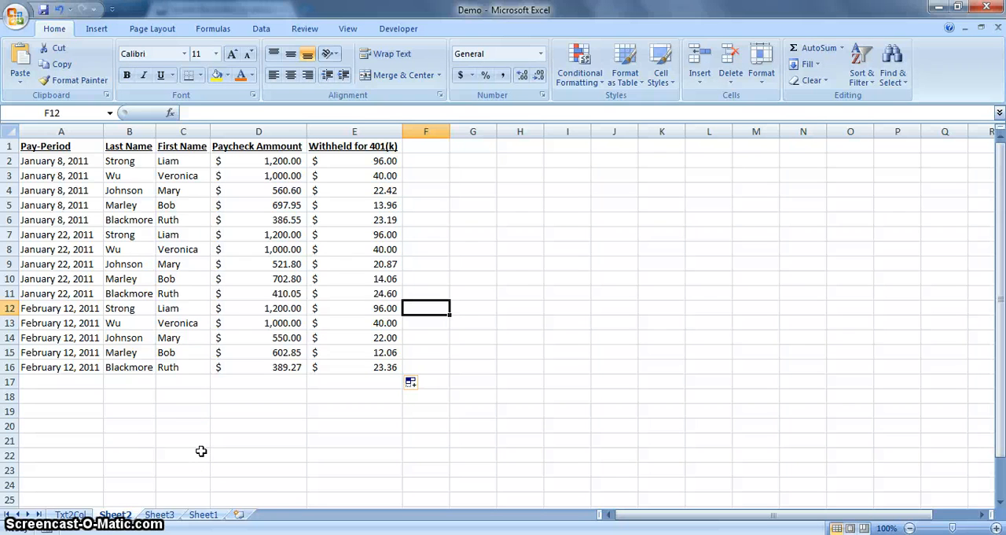
pyautogui.click(71, 514)
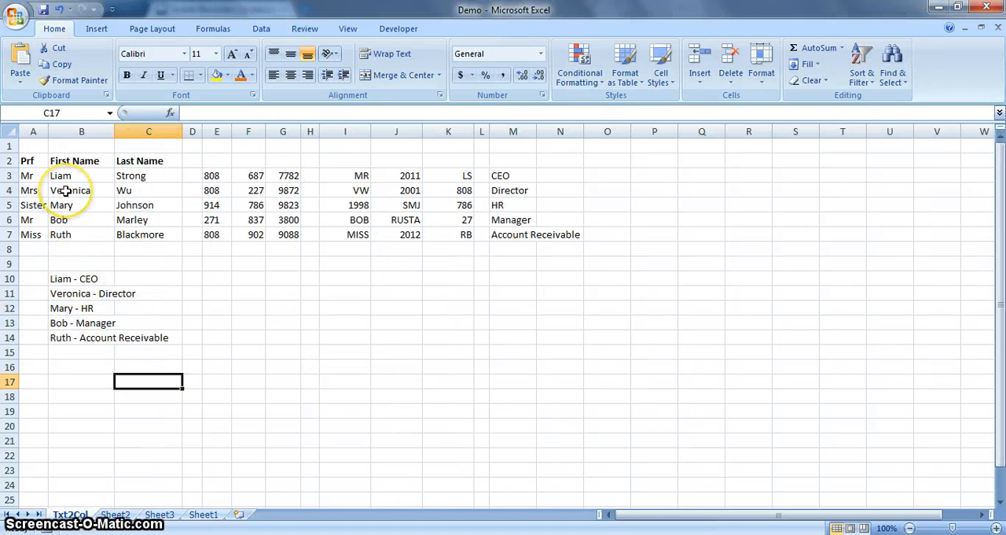
pyautogui.click(114, 515)
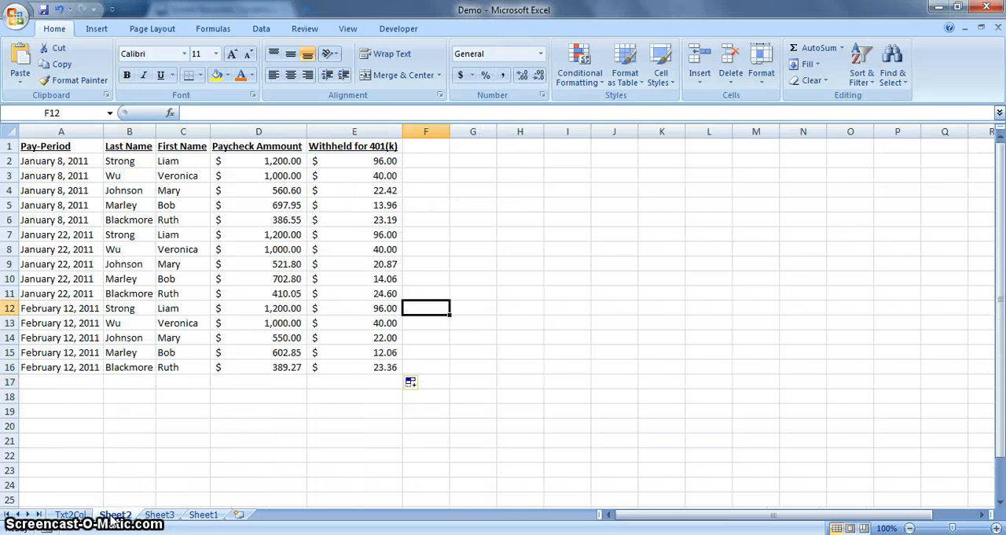
pyautogui.moveTo(114, 519); pyautogui.dragTo(130, 497)
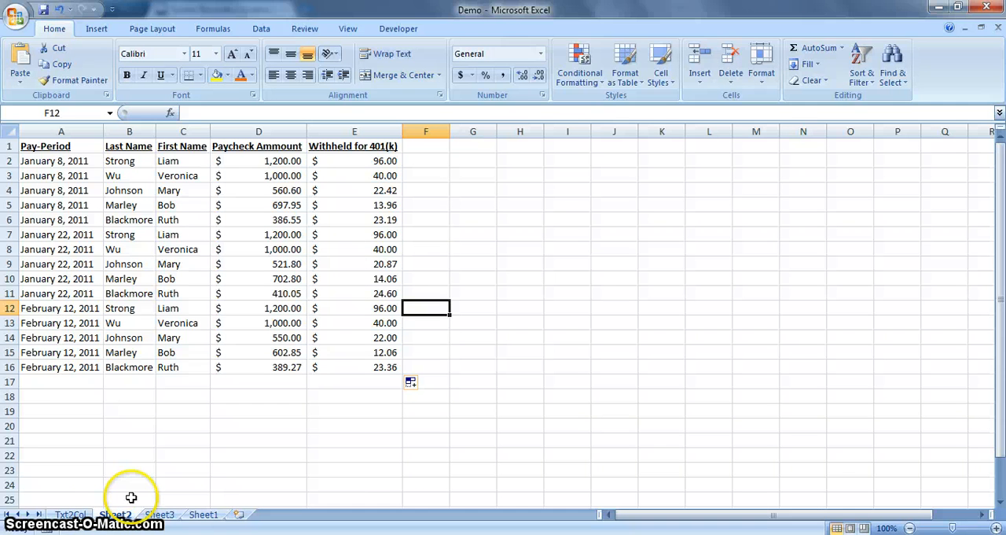